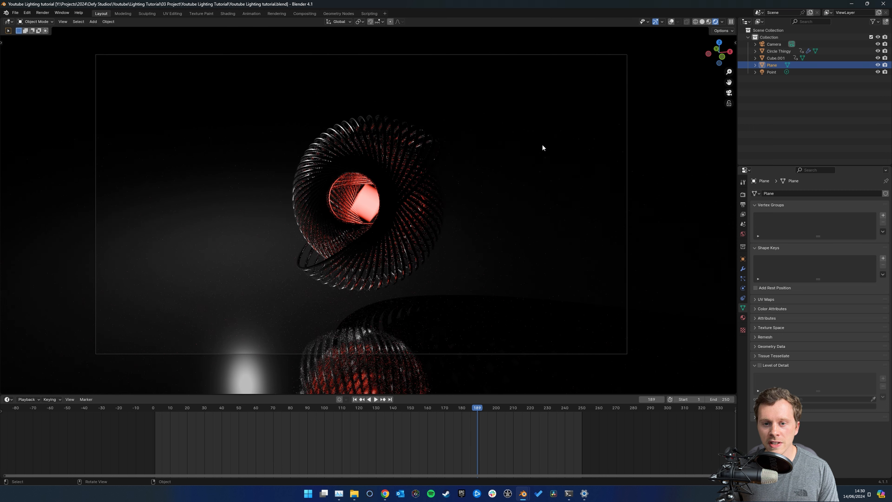
# Split the 3D viewport vertically into two areas and turn the new one into a Shader Editor
pyautogui.moveTo(559, 145); pyautogui.dragTo(453, 172, button='middle')
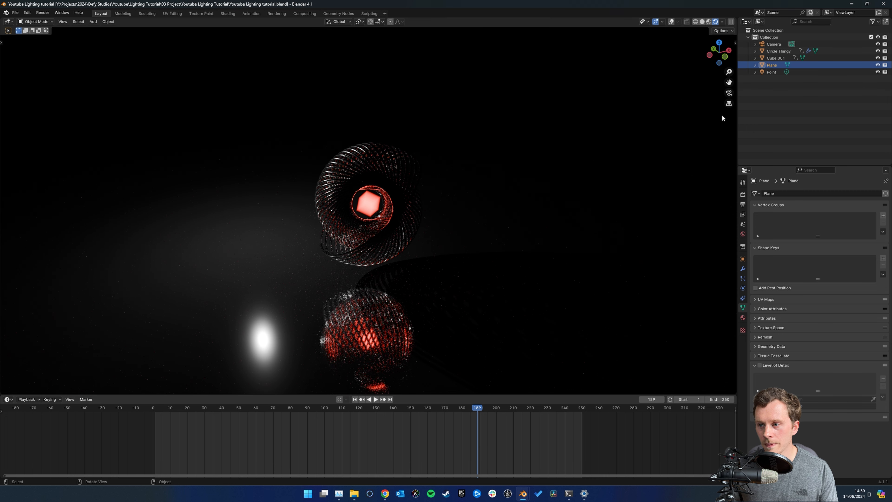
pyautogui.press('KP_0')
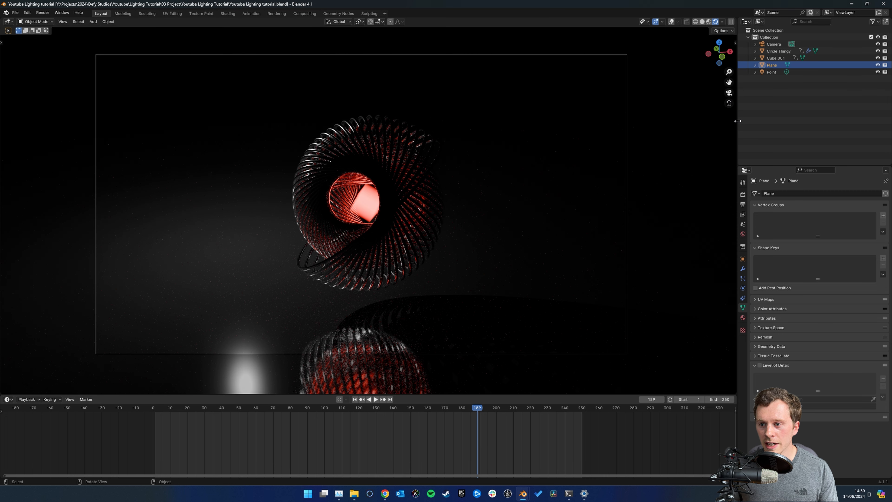
pyautogui.rightClick(737, 119)
pyautogui.click(710, 121)
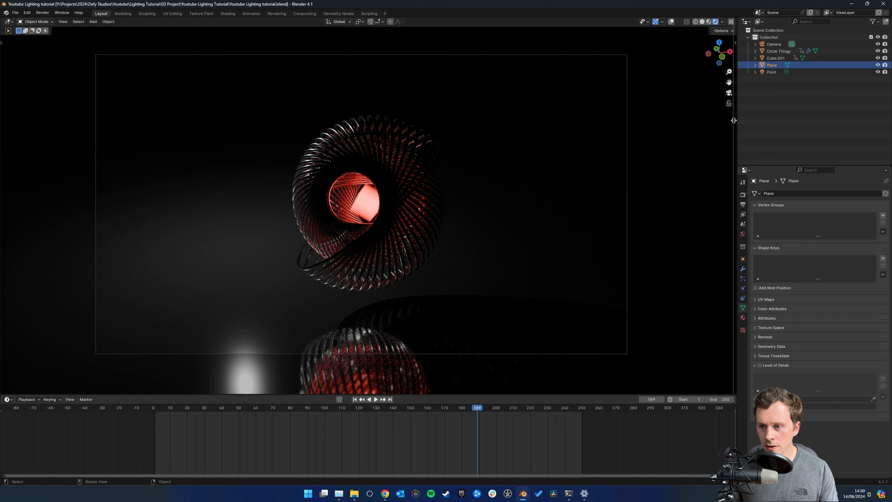
pyautogui.click(403, 126)
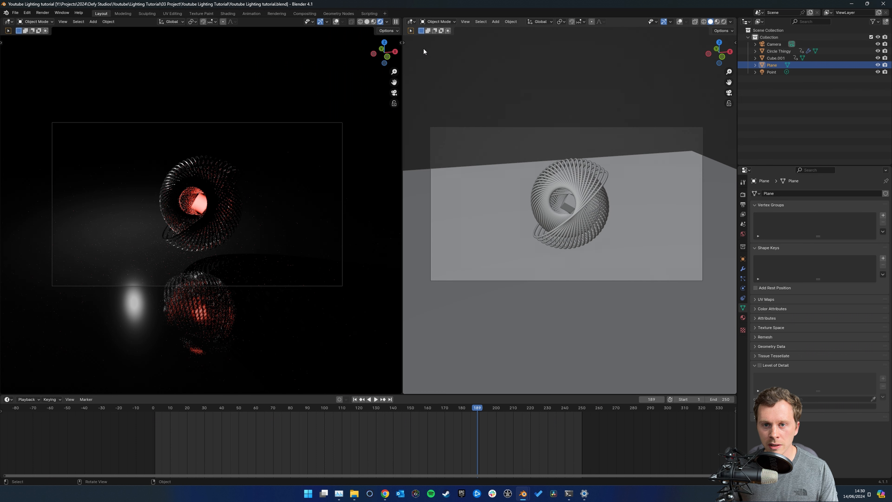
pyautogui.click(412, 22)
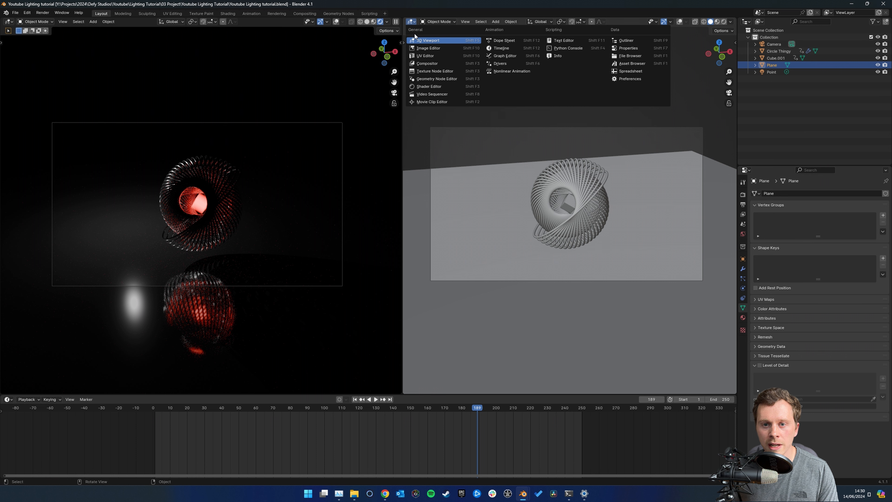
pyautogui.click(430, 87)
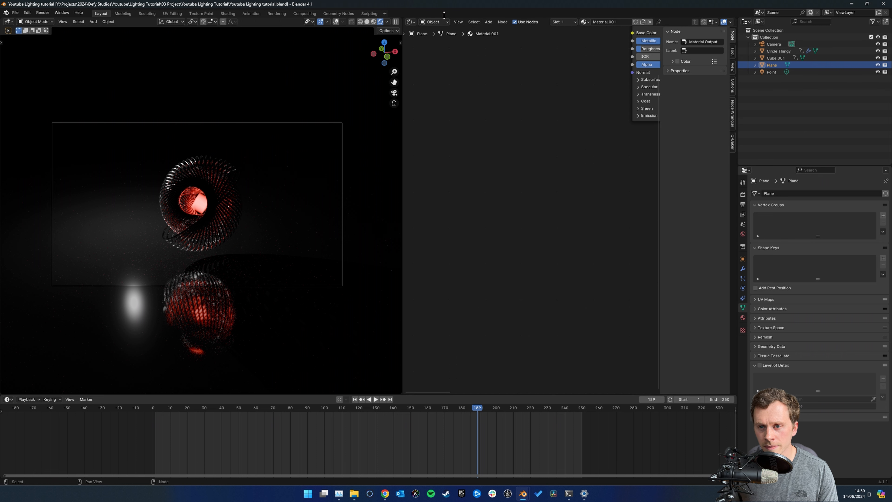
# Switch the Shader Editor from object to World so it shows the world's Background and World Output nodes
pyautogui.moveTo(576, 91); pyautogui.dragTo(485, 161, button='middle')
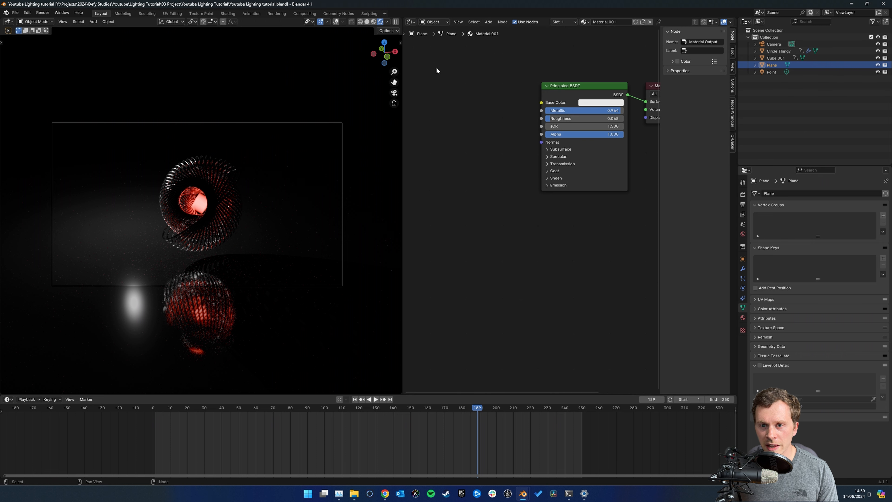
pyautogui.click(434, 23)
pyautogui.click(436, 39)
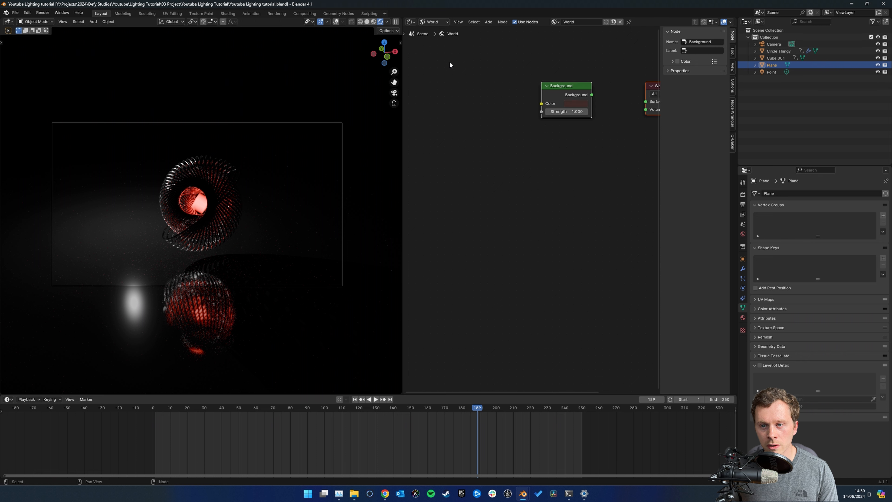
pyautogui.moveTo(569, 61); pyautogui.dragTo(506, 141, button='middle')
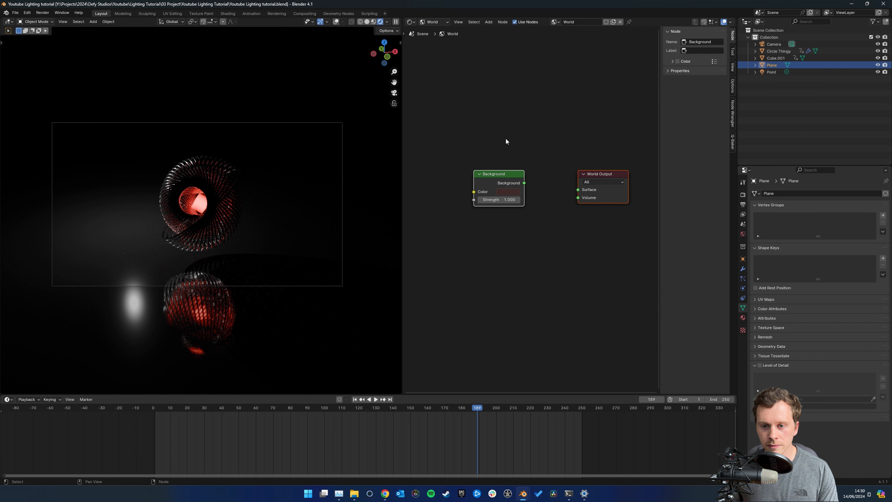
# Link the Background node to the World Output's Surface input to preview it, and delete the Background node
pyautogui.moveTo(453, 115); pyautogui.dragTo(553, 245)
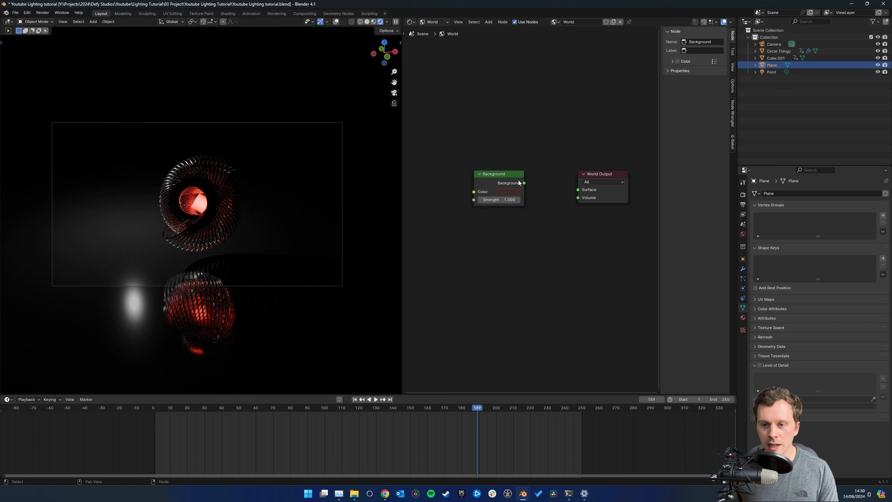
pyautogui.moveTo(525, 183); pyautogui.dragTo(578, 189)
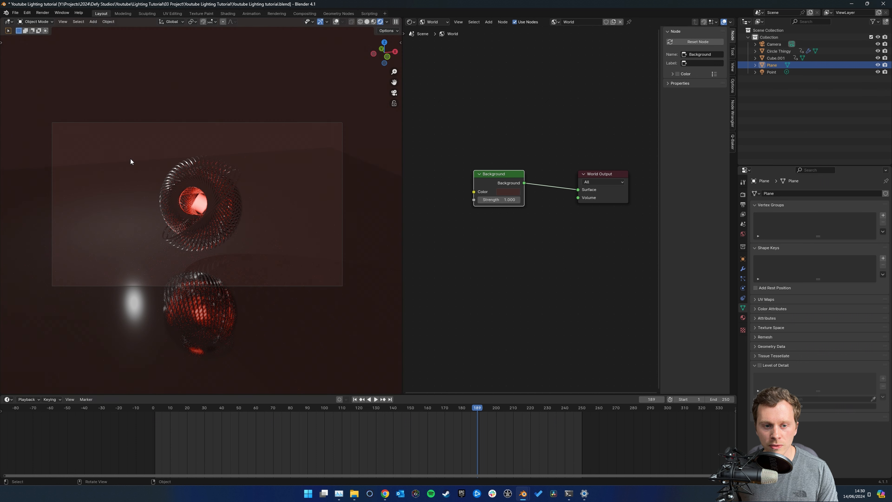
pyautogui.press('x')
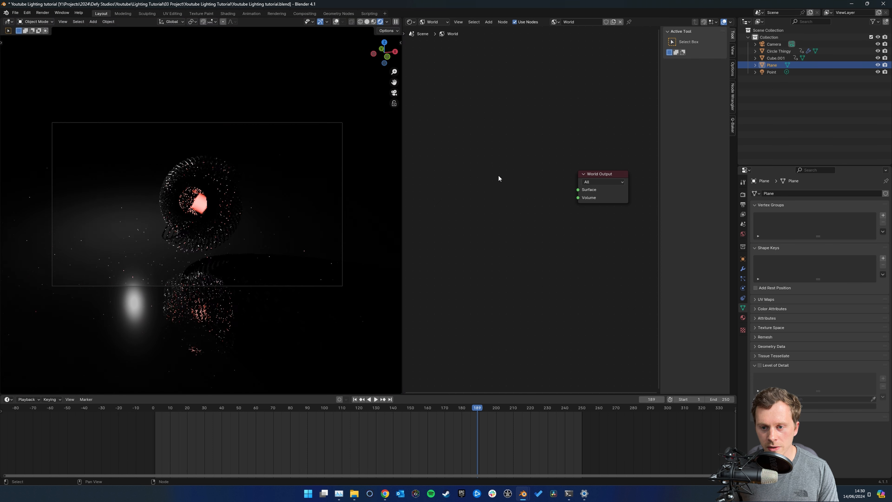
pyautogui.scroll(1, 488, 169)
pyautogui.hotkey('shift', 'a')
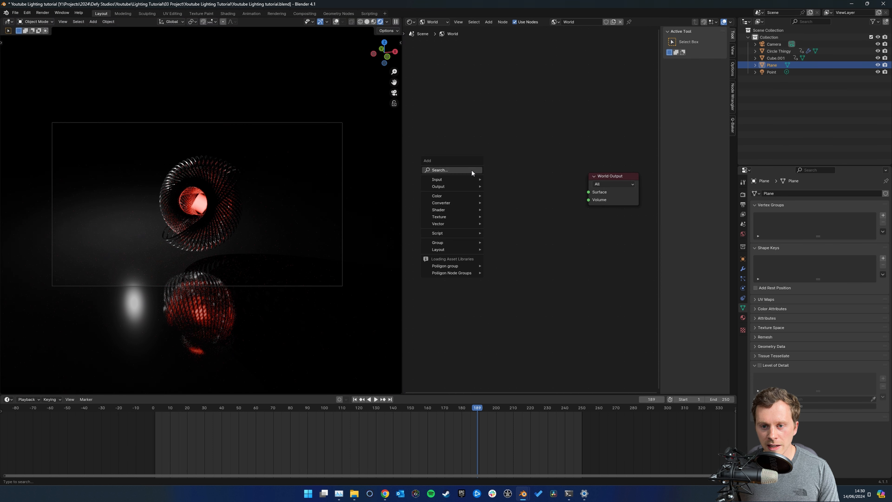
pyautogui.click(472, 170)
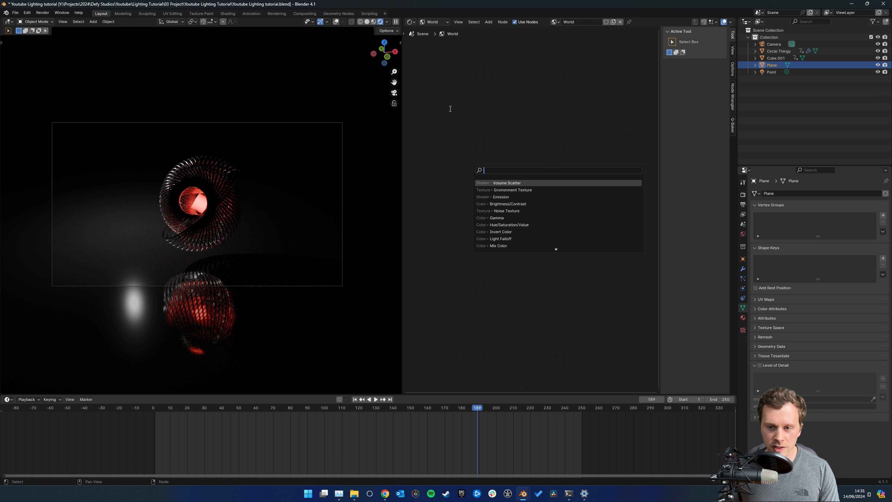
pyautogui.press('Escape')
# Add a Volume Scatter node to the world nodes and connect it to the World Output's Volume input
pyautogui.hotkey('shift', 'a')
pyautogui.click(465, 165)
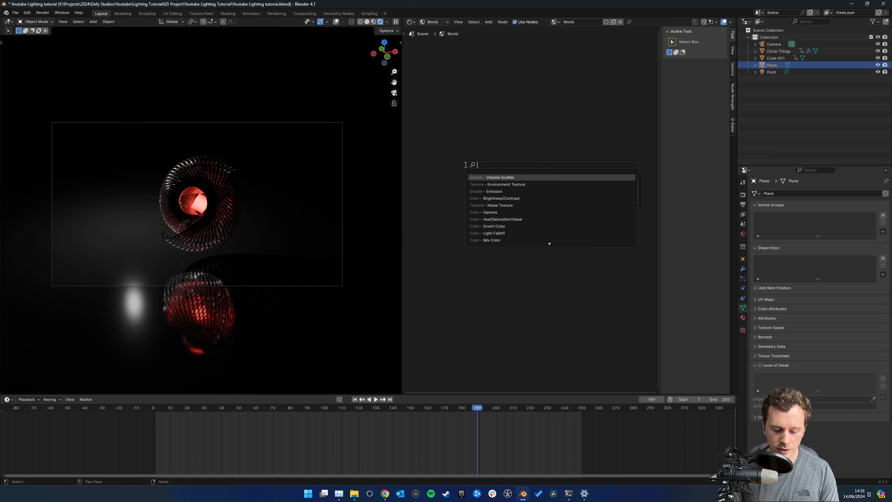
pyautogui.write('volume')
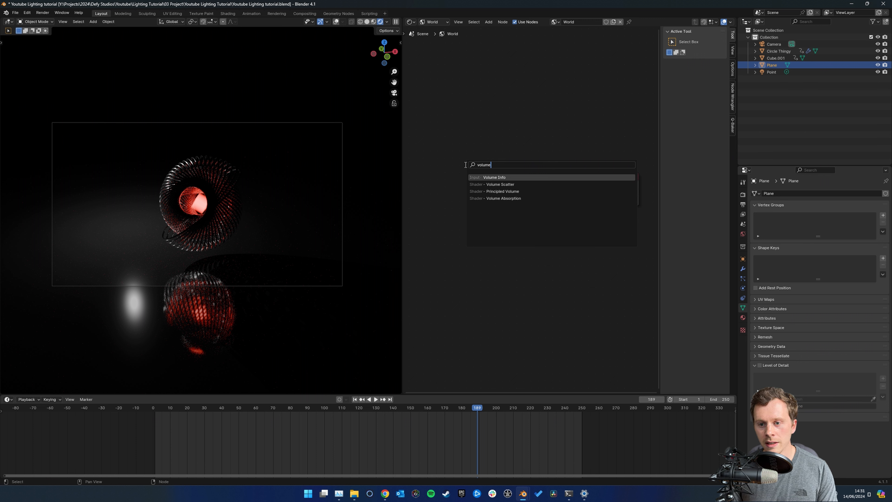
pyautogui.click(502, 184)
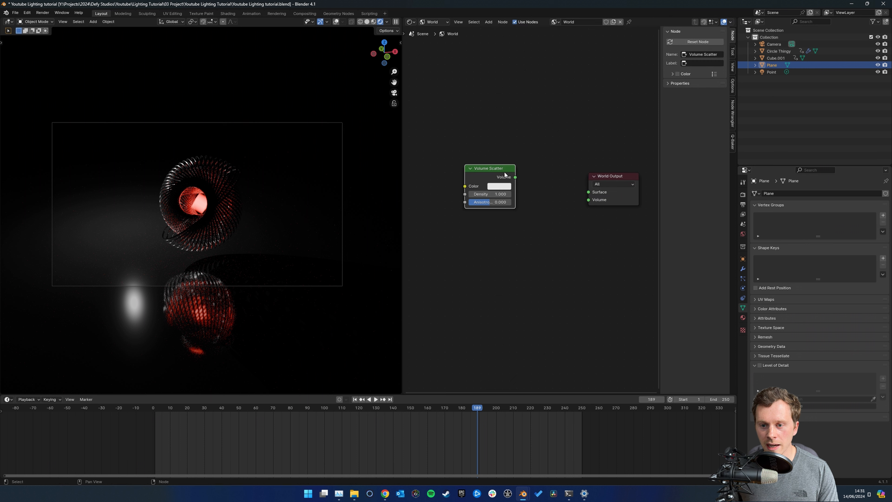
pyautogui.moveTo(516, 177); pyautogui.dragTo(589, 200)
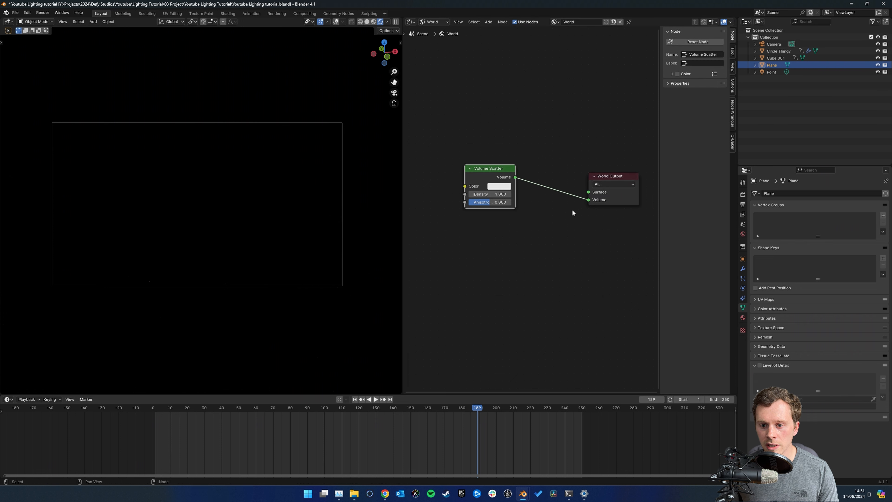
# Move the Volume Scatter node slightly lower and set its Density to 0.01
pyautogui.moveTo(491, 166); pyautogui.dragTo(493, 184)
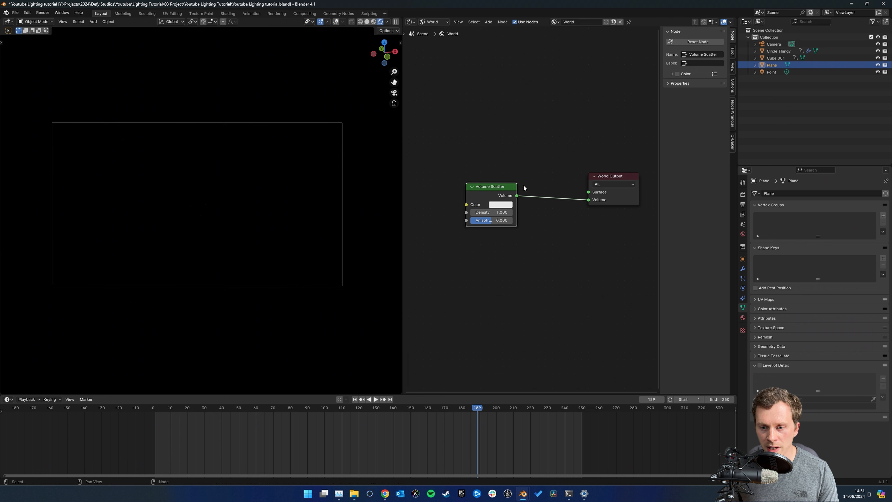
pyautogui.click(487, 212)
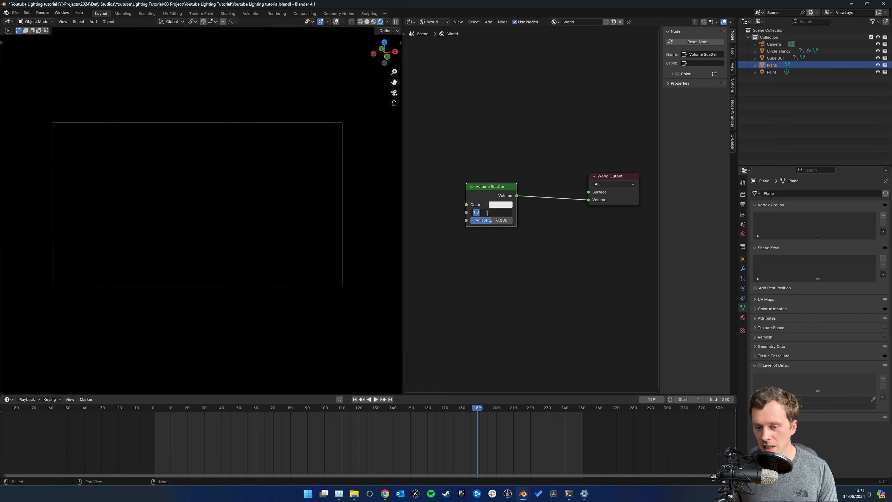
pyautogui.write('.01')
pyautogui.press('Return')
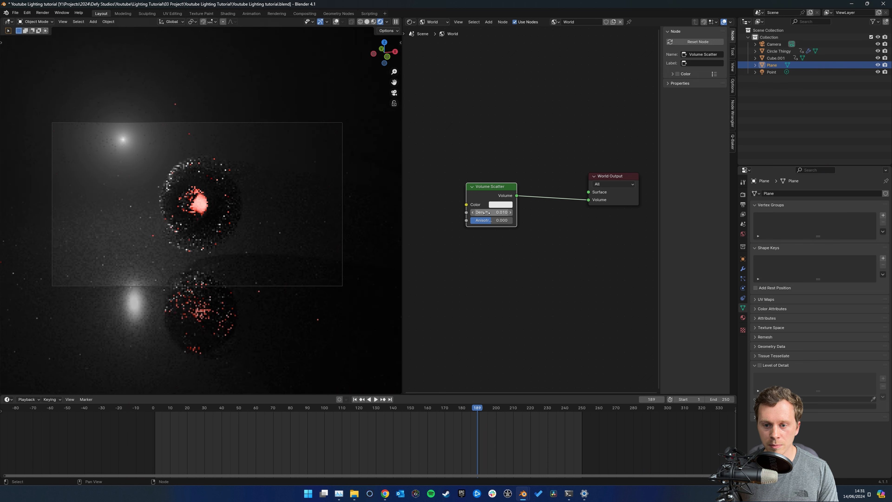
# Check the volumetric glow around the light and sculpture, display the render properties, and return to the camera view
pyautogui.scroll(2, 142, 188)
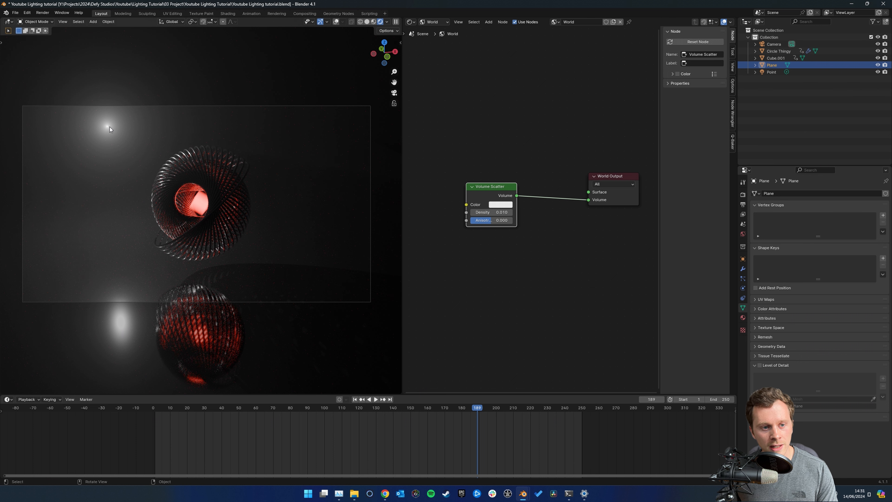
pyautogui.press('KP_0')
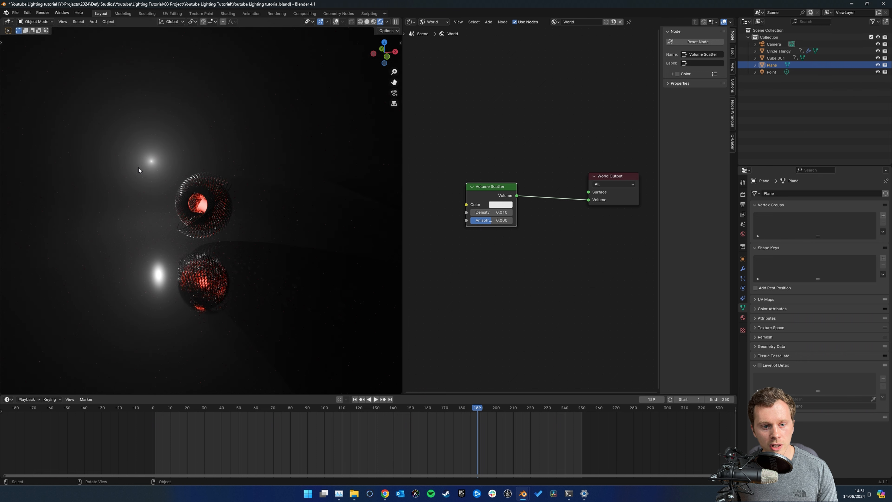
pyautogui.scroll(6, 206, 184)
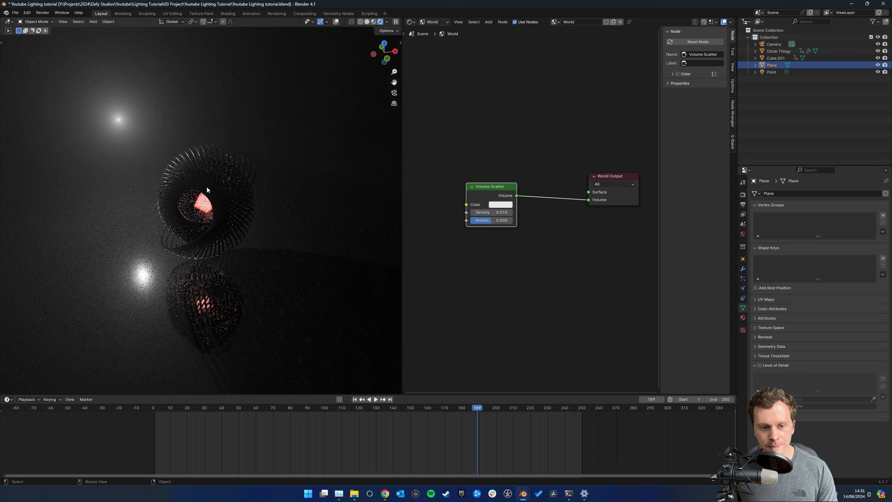
pyautogui.click(743, 195)
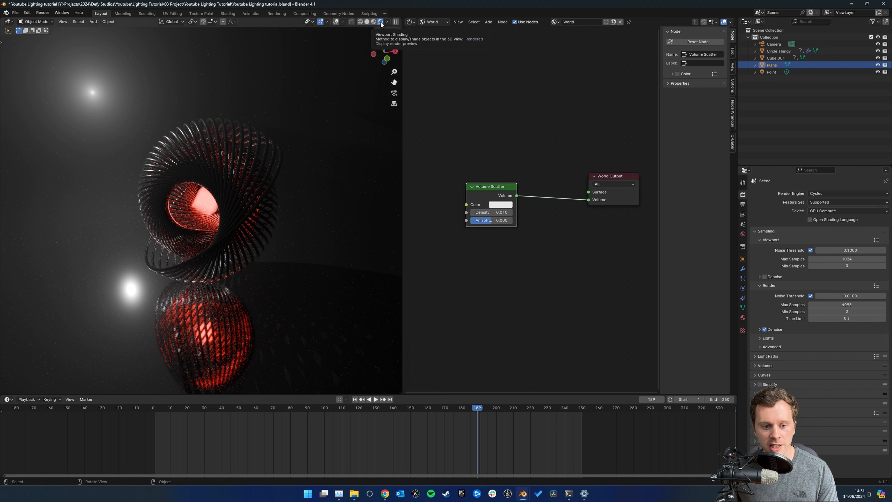
pyautogui.scroll(-2, 305, 134)
pyautogui.click(394, 92)
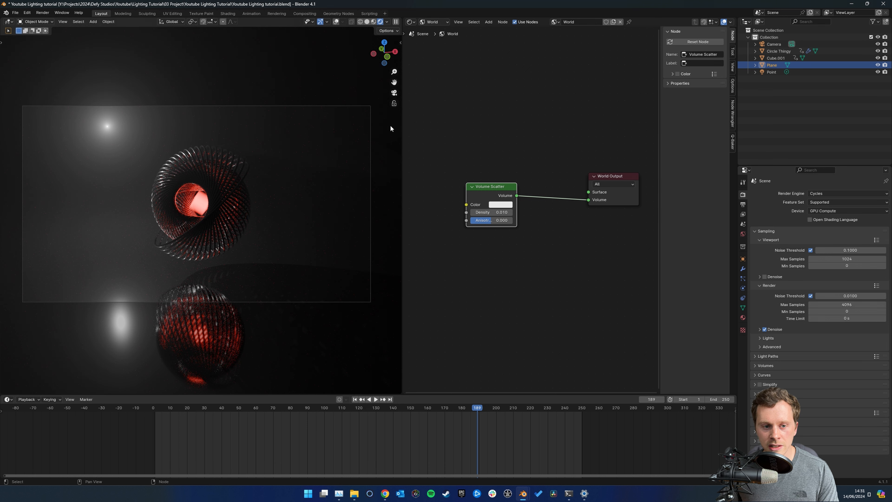
# Move the Volume Scatter node lower in the world node tree, leaving free space above it
pyautogui.click(490, 180)
pyautogui.moveTo(486, 187); pyautogui.dragTo(484, 204)
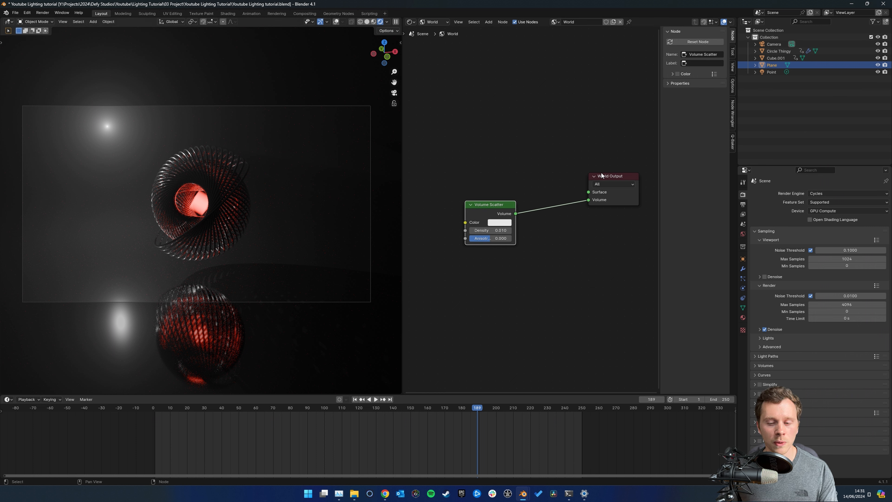
pyautogui.moveTo(495, 155); pyautogui.dragTo(497, 178, button='middle')
pyautogui.click(508, 181)
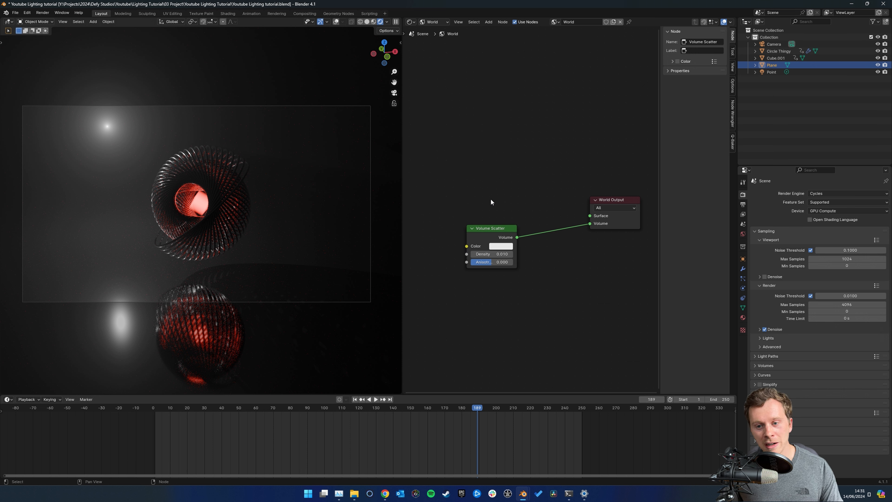
pyautogui.moveTo(487, 162); pyautogui.dragTo(489, 174, button='middle')
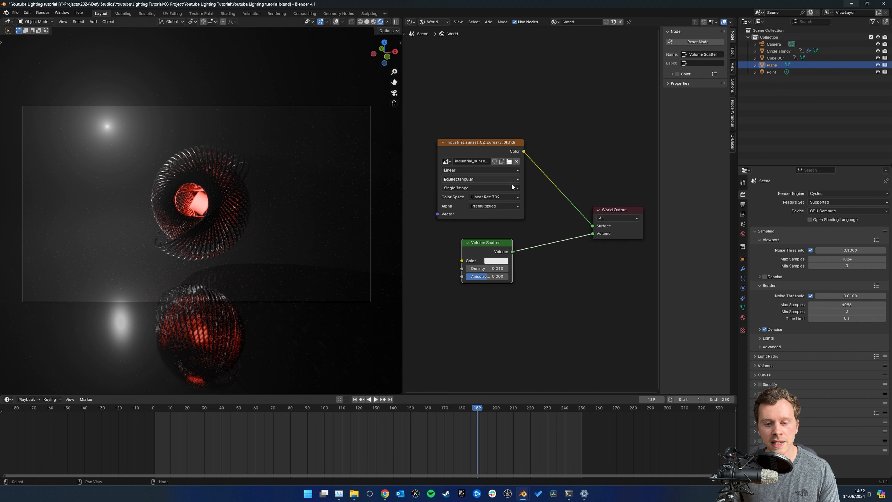
# Disconnect Volume Scatter from the World Output and rearrange it beneath the industrial sunset environment texture node
pyautogui.moveTo(559, 231); pyautogui.dragTo(560, 227, button='middle')
pyautogui.hotkey('ctrl', 'z')
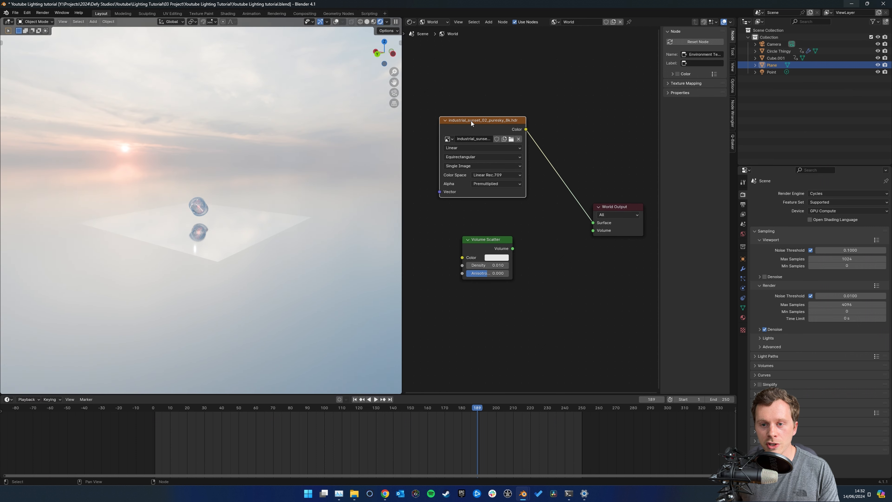
pyautogui.moveTo(471, 120); pyautogui.dragTo(478, 117)
pyautogui.moveTo(484, 243); pyautogui.dragTo(488, 241)
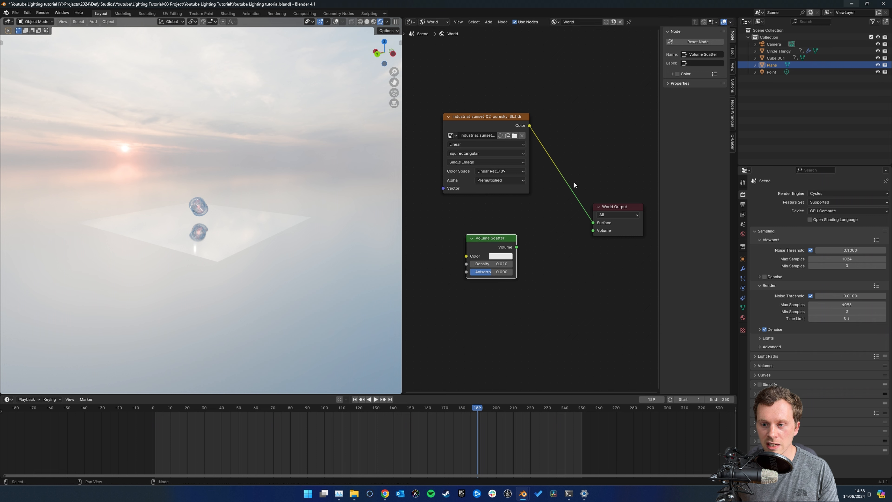
pyautogui.moveTo(571, 172); pyautogui.dragTo(564, 172, button='middle')
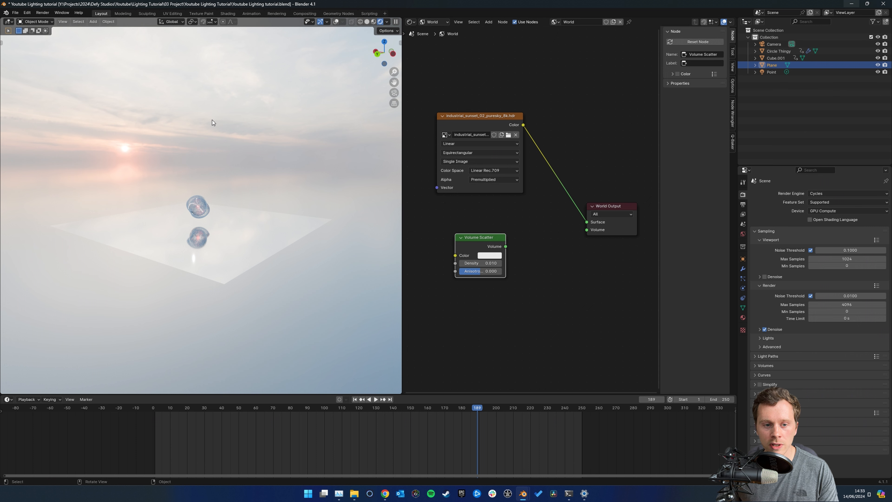
# Add a cube mesh and scale it up until it encloses the sculpture, light and floor plane
pyautogui.moveTo(161, 206); pyautogui.dragTo(161, 213, button='middle')
pyautogui.scroll(-2, 186, 204)
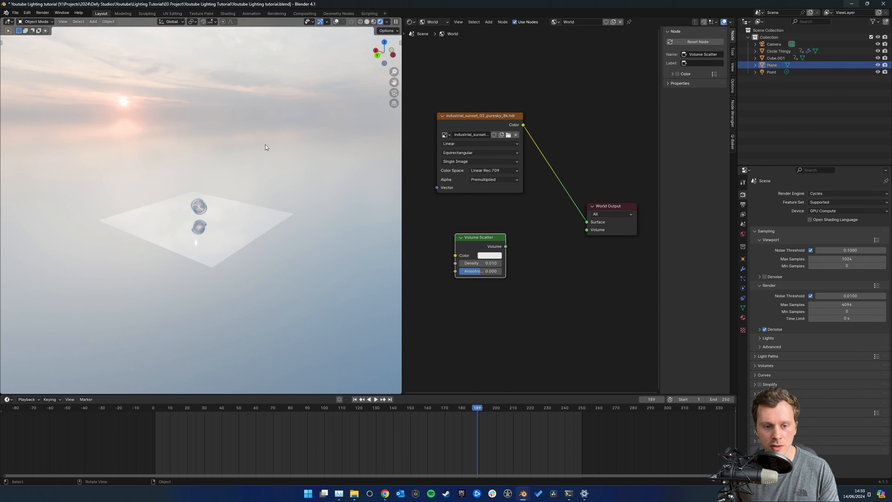
pyautogui.moveTo(226, 172); pyautogui.dragTo(246, 167, button='middle')
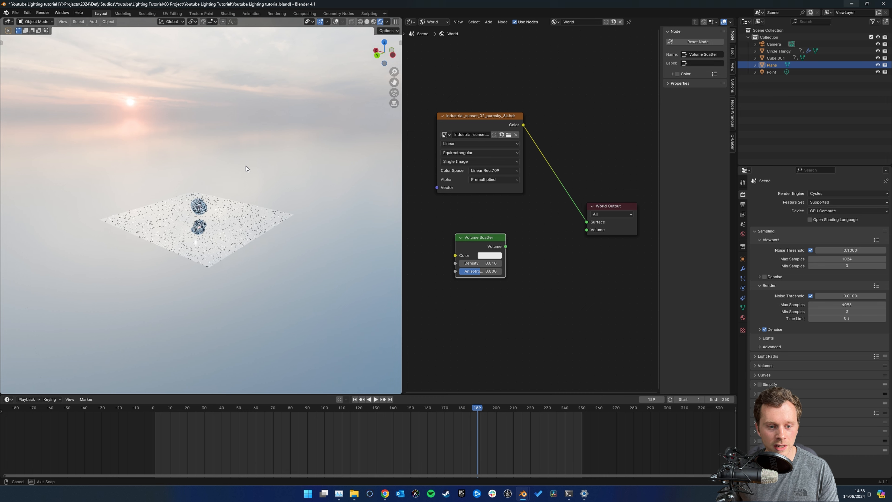
pyautogui.hotkey('shift', 'a')
pyautogui.moveTo(223, 194)
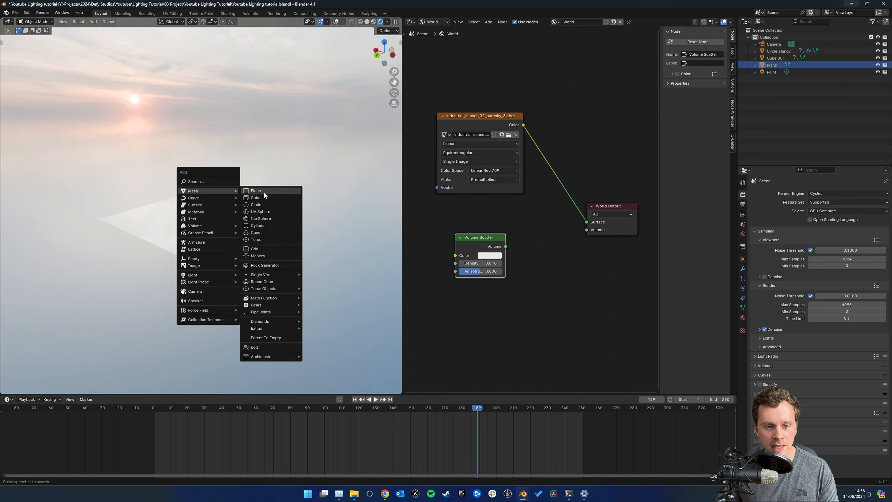
pyautogui.click(268, 198)
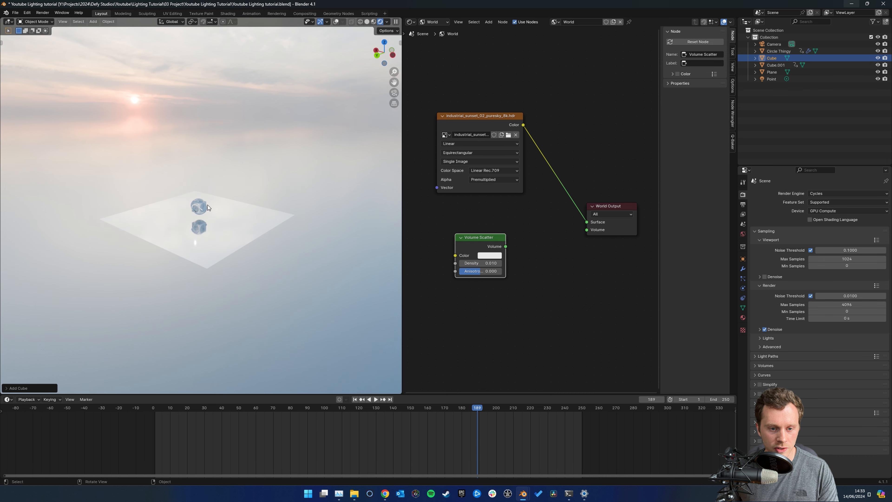
pyautogui.press('s')
pyautogui.click(343, 131)
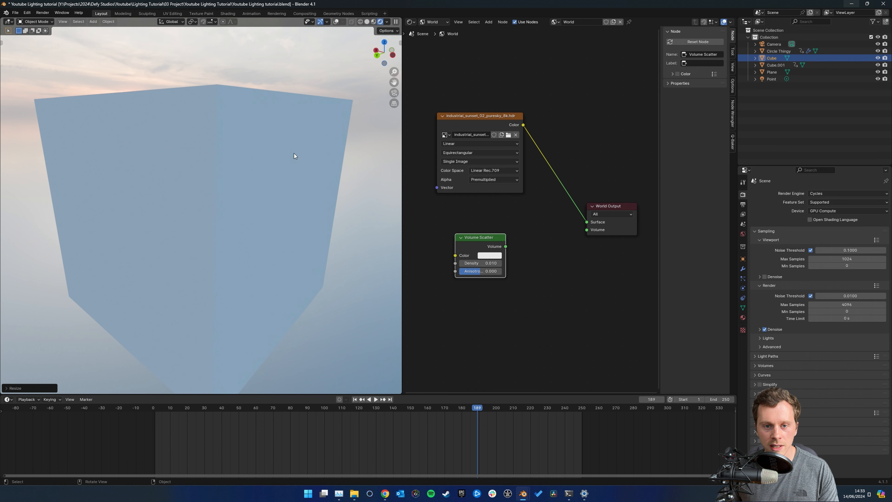
pyautogui.click(296, 113)
pyautogui.moveTo(297, 94); pyautogui.dragTo(298, 102, button='middle')
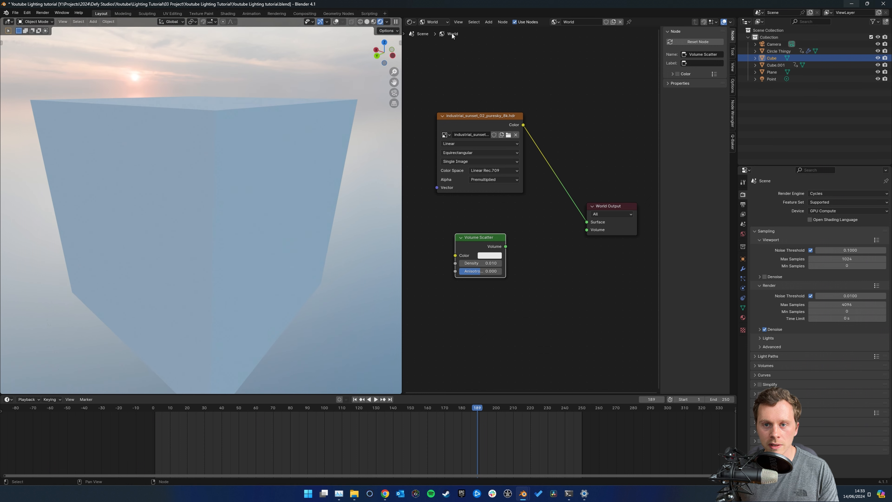
# Show the cube's object shader nodes, create a new material for it and delete the Principled BSDF node
pyautogui.click(434, 22)
pyautogui.click(441, 40)
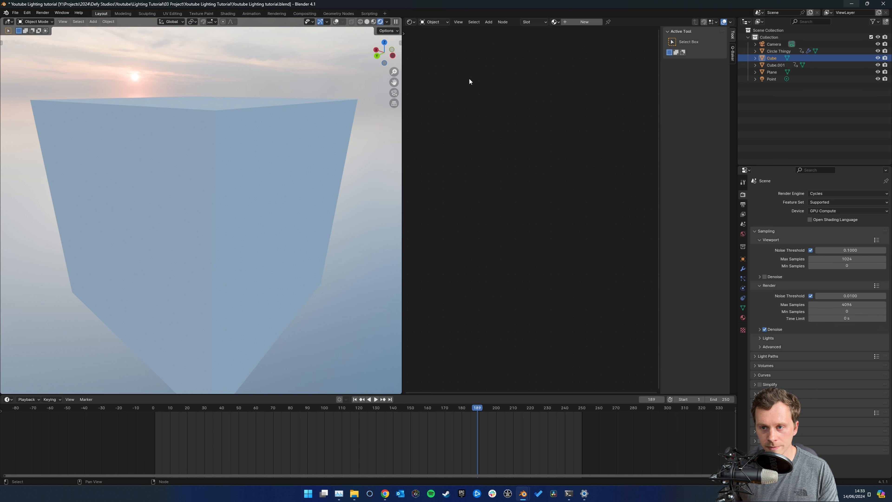
pyautogui.click(576, 22)
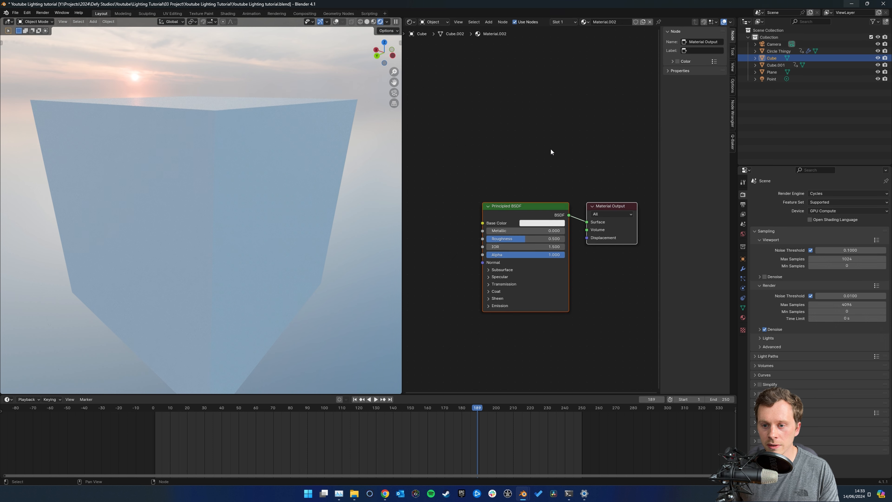
pyautogui.click(519, 184)
pyautogui.moveTo(533, 145); pyautogui.dragTo(514, 137, button='middle')
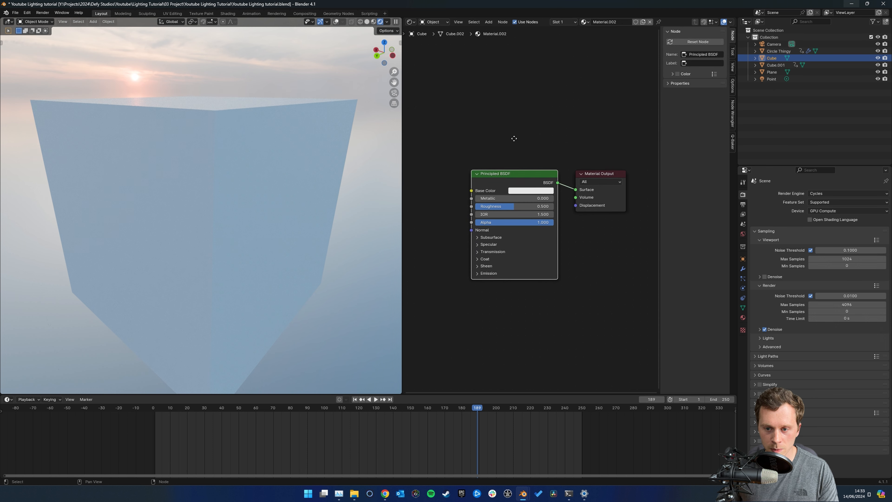
pyautogui.moveTo(520, 196); pyautogui.dragTo(532, 177)
pyautogui.press('x')
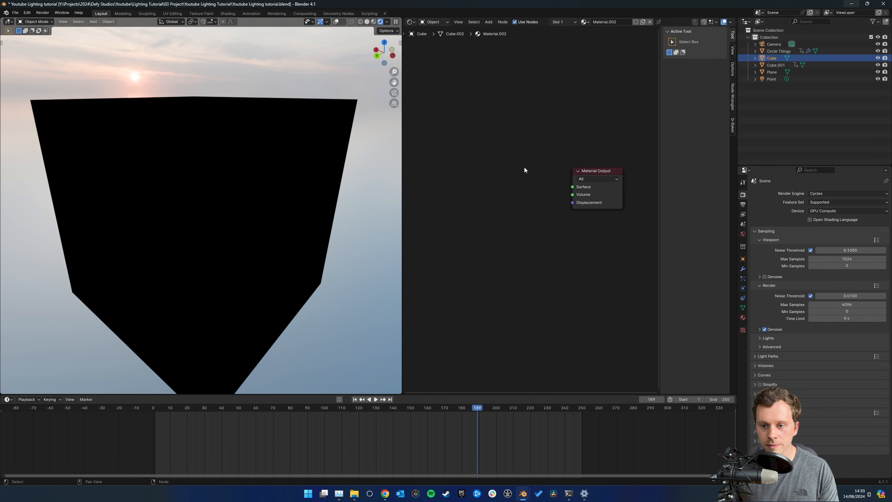
# Add a Volume Scatter node and connect its Volume output to the Material Output's Volume input
pyautogui.hotkey('shift', 'a')
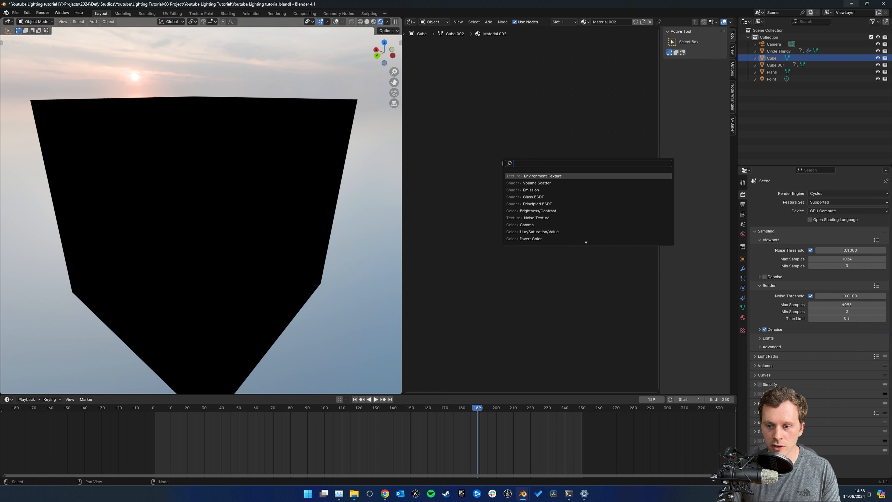
pyautogui.write('scatte')
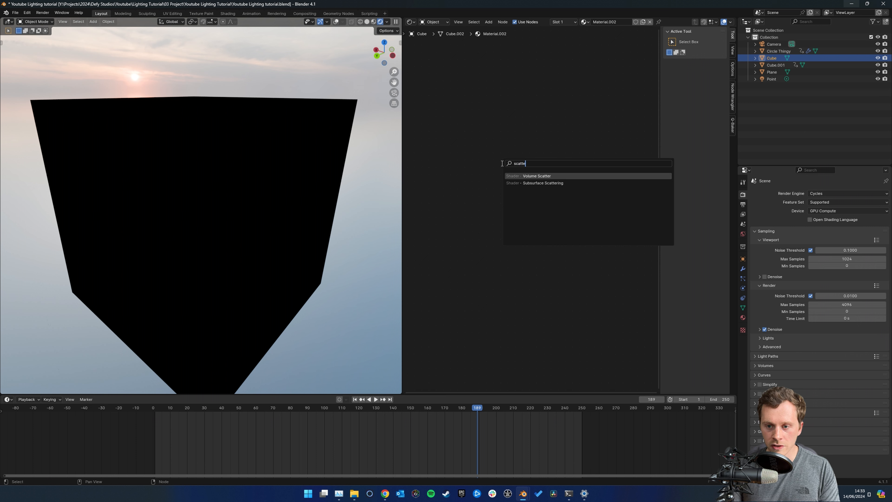
pyautogui.press('Return')
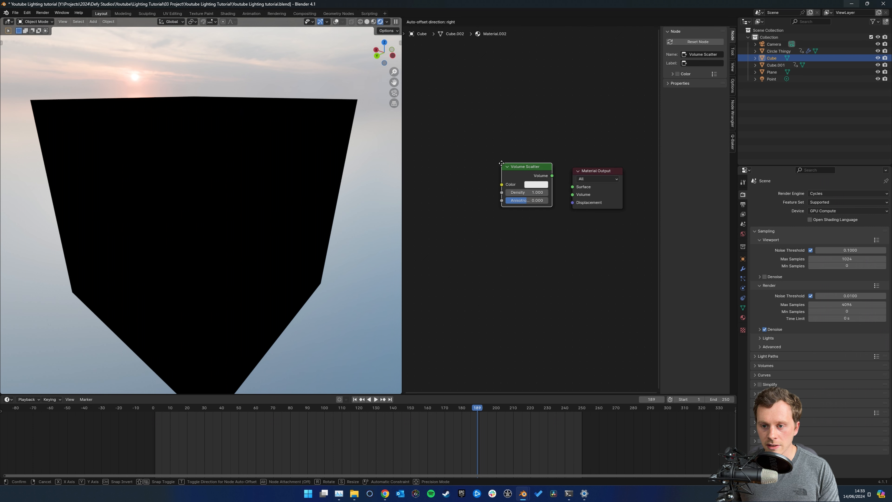
pyautogui.click(463, 180)
pyautogui.moveTo(513, 188); pyautogui.dragTo(573, 195)
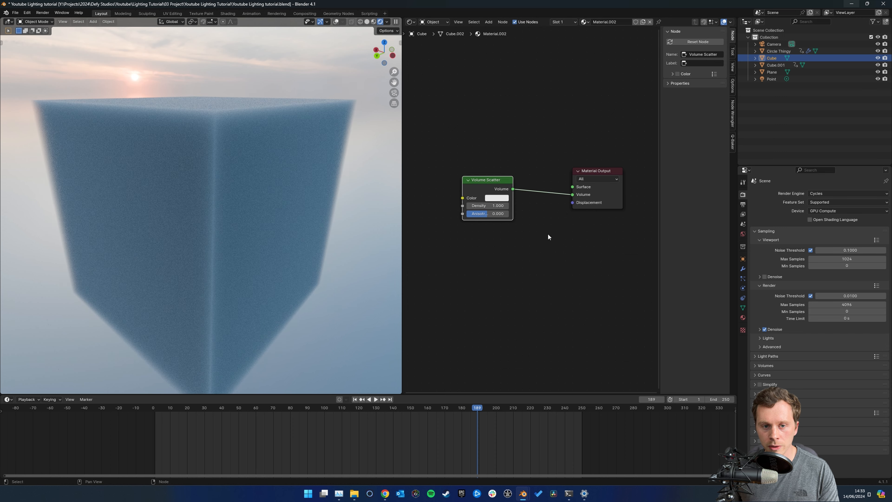
# Set the cube material's Volume Scatter Density to 0.01 and return to the camera view
pyautogui.moveTo(173, 158); pyautogui.dragTo(153, 159, button='middle')
pyautogui.doubleClick(488, 206)
pyautogui.write('0.01')
pyautogui.press('Return')
pyautogui.scroll(-4, 171, 178)
pyautogui.click(394, 92)
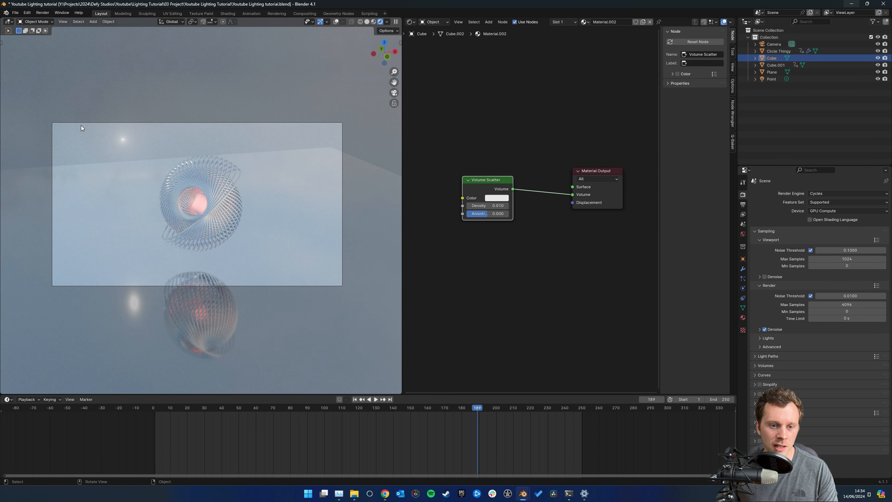
# Examine the scatter-filled cube from outside against the HDRI background and turn on the viewport overlays
pyautogui.scroll(-1, 250, 161)
pyautogui.moveTo(250, 160)
pyautogui.mouseDown(button='middle')
pyautogui.moveTo(260, 158)
pyautogui.moveTo(252, 168)
pyautogui.mouseUp(button='middle')
pyautogui.scroll(-8, 261, 158)
pyautogui.scroll(-3, 252, 164)
pyautogui.scroll(4, 253, 169)
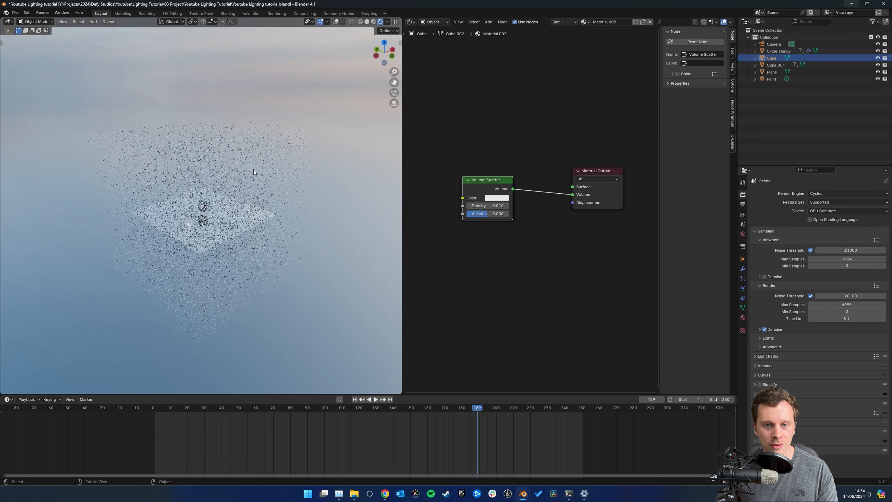
pyautogui.click(336, 22)
pyautogui.click(334, 23)
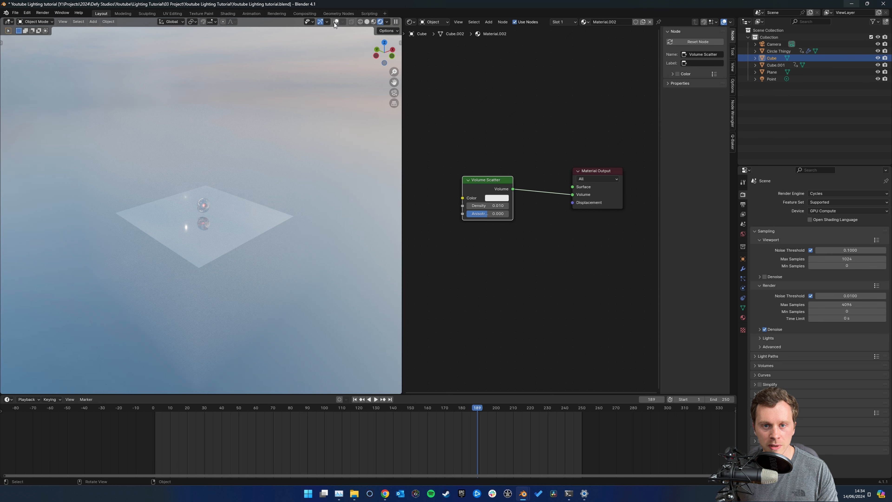
pyautogui.click(334, 23)
# Delete the volume cube that encloses the scene
pyautogui.scroll(1, 293, 87)
pyautogui.moveTo(293, 87); pyautogui.dragTo(272, 100, button='middle')
pyautogui.scroll(-2, 268, 105)
pyautogui.press('x')
pyautogui.click(231, 143)
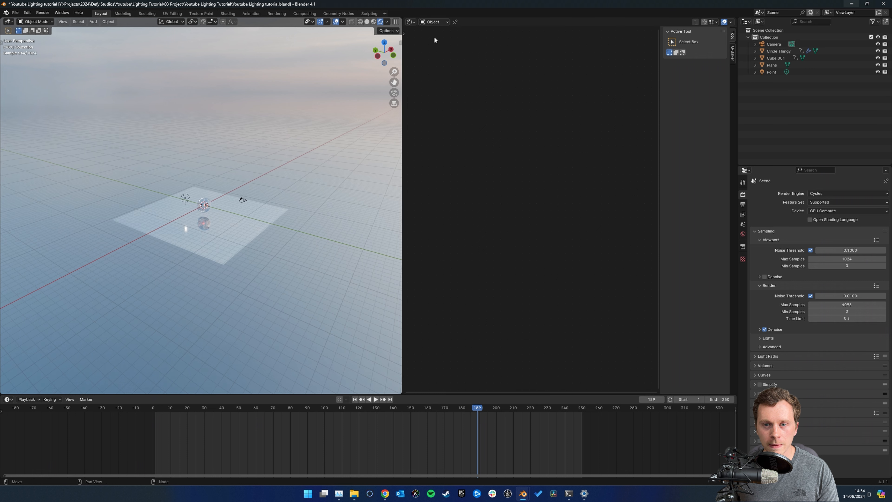
# Reconnect the world's Volume Scatter to the World Output's Volume input and delete the industrial sunset environment texture
pyautogui.click(442, 22)
pyautogui.click(441, 46)
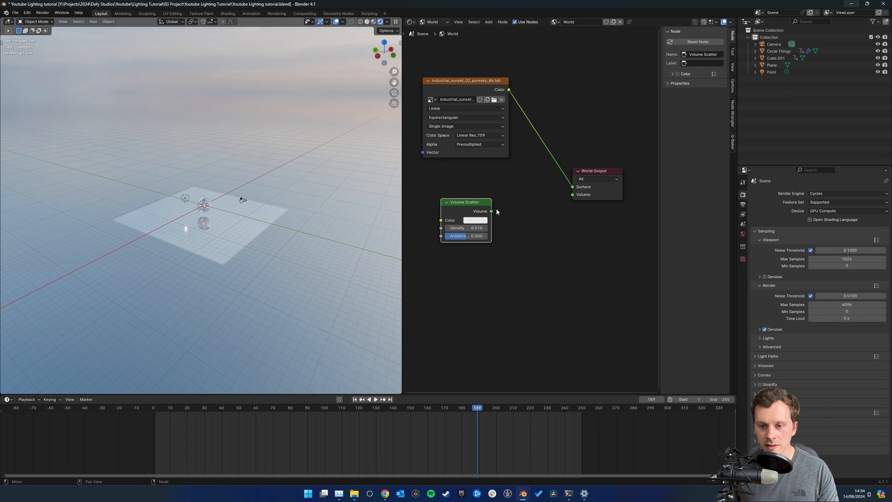
pyautogui.moveTo(492, 210); pyautogui.dragTo(573, 194)
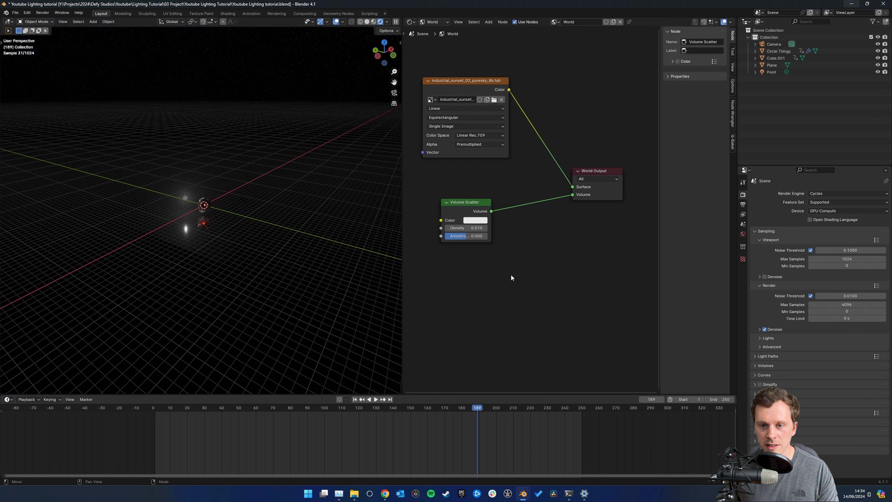
pyautogui.click(476, 79)
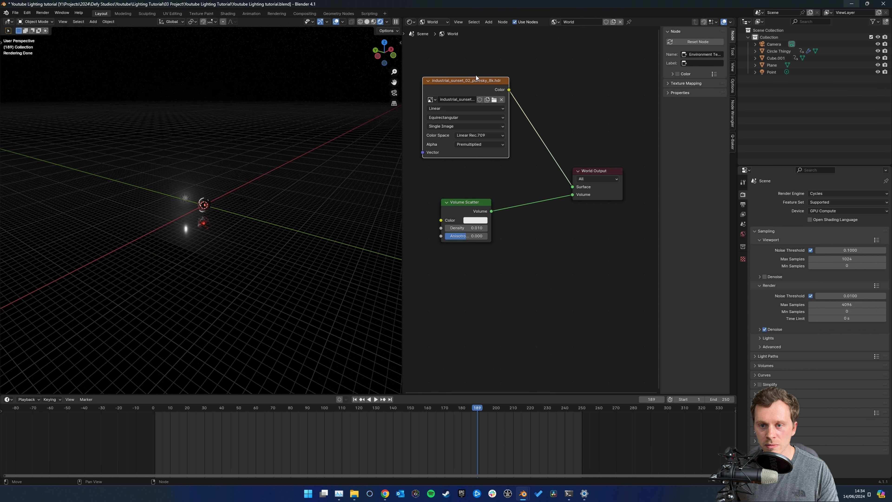
pyautogui.press('x')
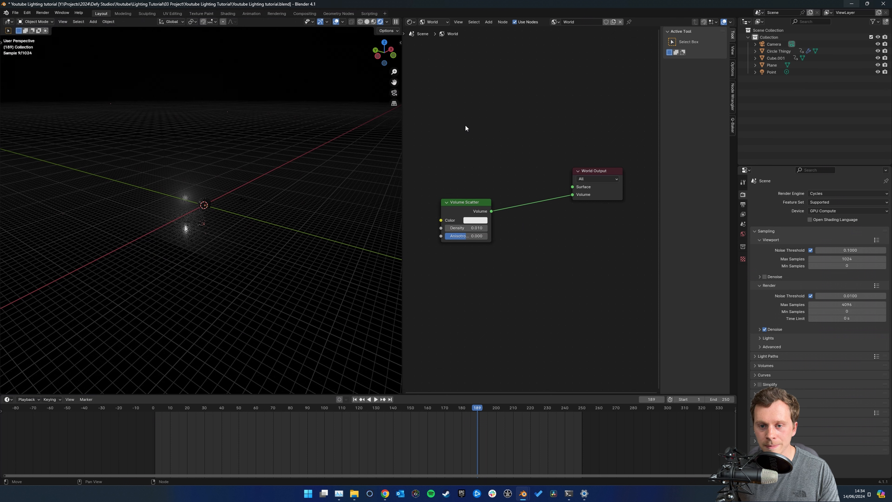
# Turn the shader editor into a second 3D viewport with an angled view of the scene and overlays shown
pyautogui.moveTo(403, 188); pyautogui.dragTo(392, 188)
pyautogui.click(403, 22)
pyautogui.click(410, 40)
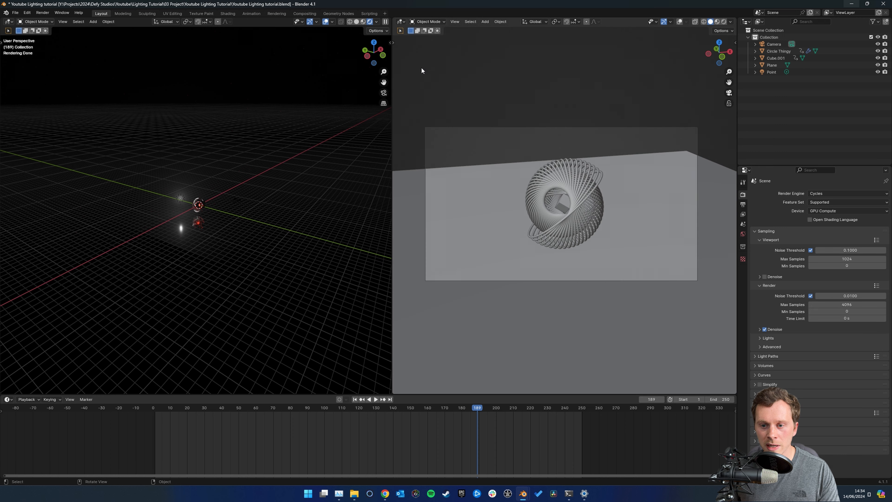
pyautogui.moveTo(547, 183); pyautogui.dragTo(567, 194, button='middle')
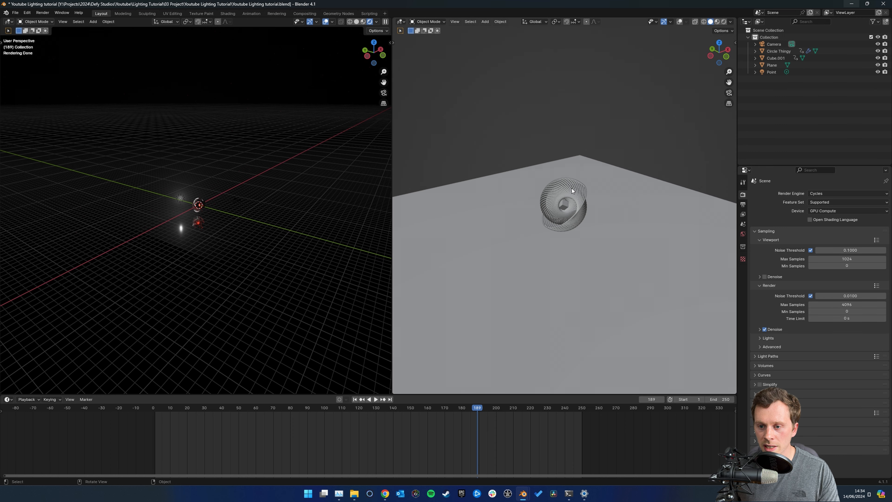
pyautogui.click(680, 22)
# Return the rendered viewport to the camera view, fit the camera frame and hide its overlays
pyautogui.click(384, 93)
pyautogui.press('Home')
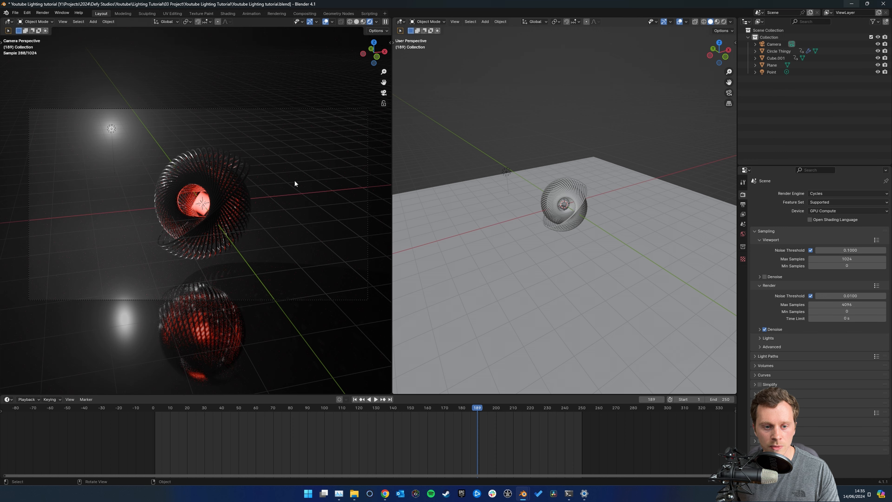
pyautogui.click(323, 21)
pyautogui.scroll(1, 241, 125)
pyautogui.keyDown('ctrl'); pyautogui.moveTo(236, 157); pyautogui.dragTo(239, 172, button='middle'); pyautogui.keyUp('ctrl')
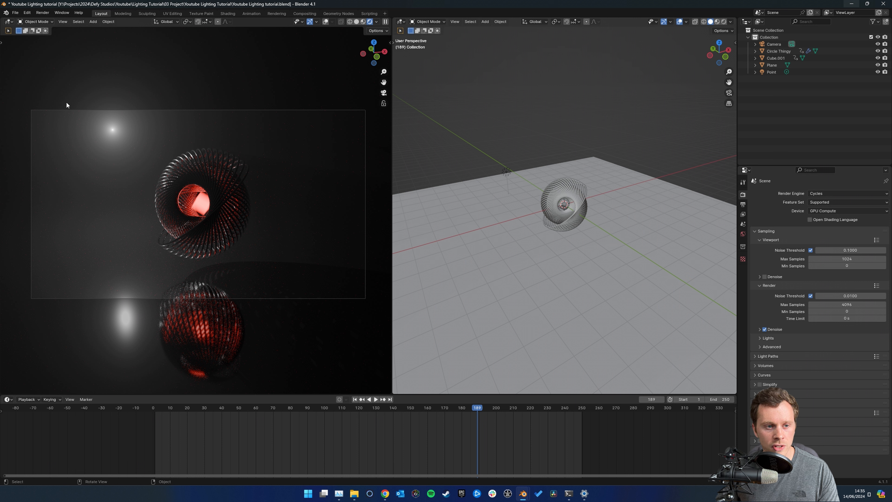
# Set the camera's Passepartout opacity to 1 in its viewport display settings
pyautogui.click(770, 46)
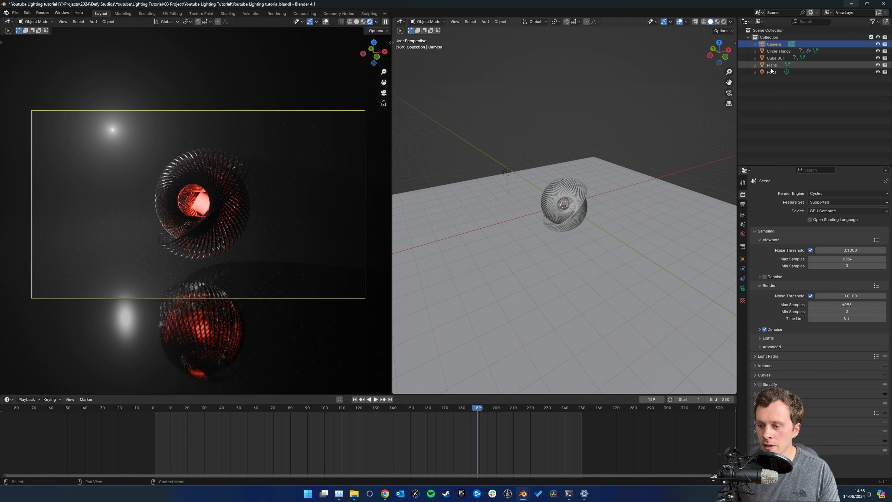
pyautogui.click(743, 288)
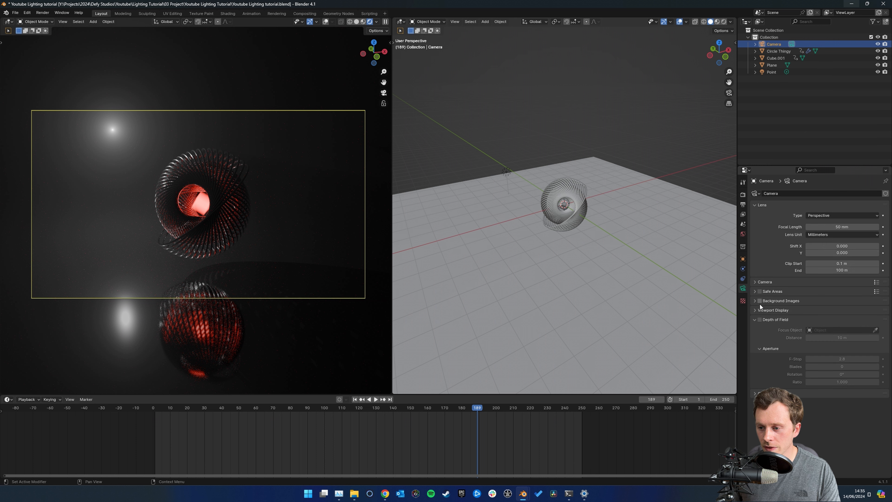
pyautogui.click(756, 309)
pyautogui.click(856, 362)
pyautogui.write('1')
pyautogui.press('Return')
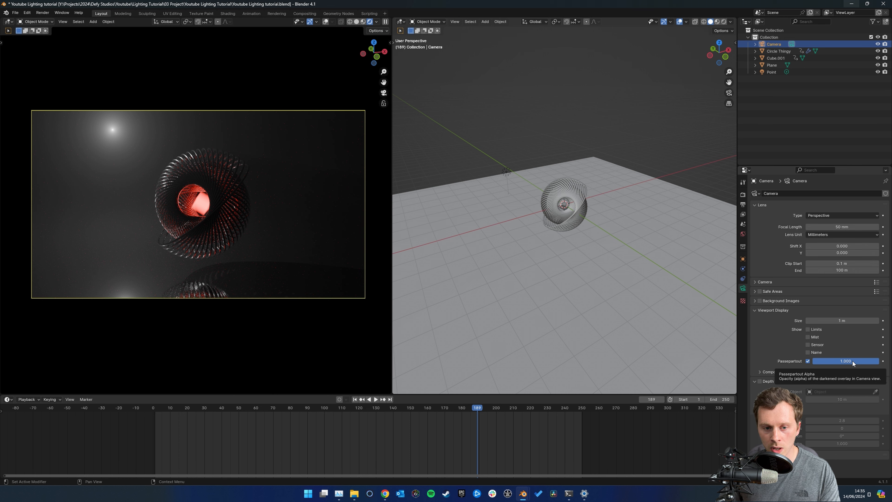
# Select the point light in the solid viewport and try moving it higher above the floor plane
pyautogui.click(196, 228)
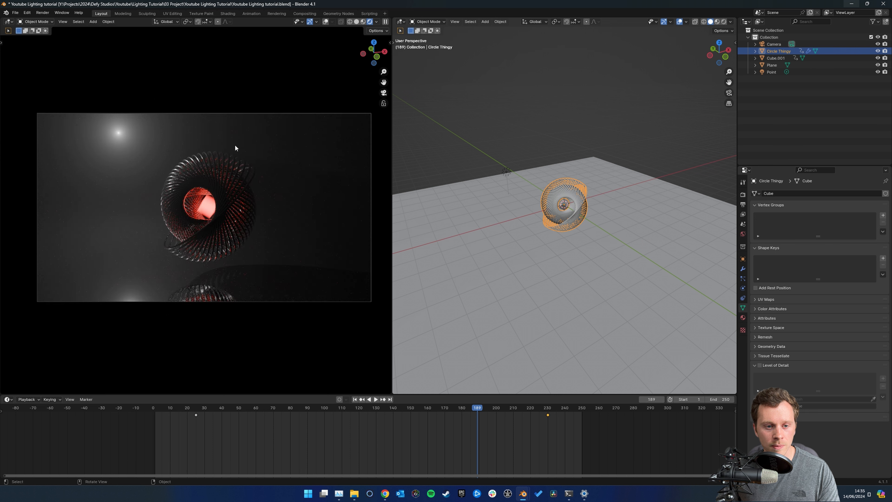
pyautogui.scroll(2, 235, 144)
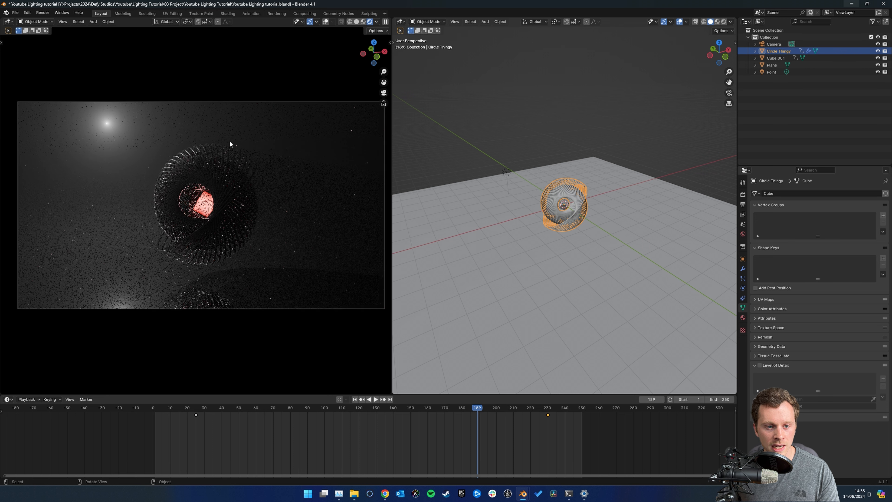
pyautogui.keyDown('shift'); pyautogui.moveTo(245, 150); pyautogui.dragTo(242, 148, button='middle'); pyautogui.keyUp('shift')
pyautogui.click(506, 172)
pyautogui.moveTo(507, 168); pyautogui.dragTo(551, 155, button='middle')
pyautogui.press('g')
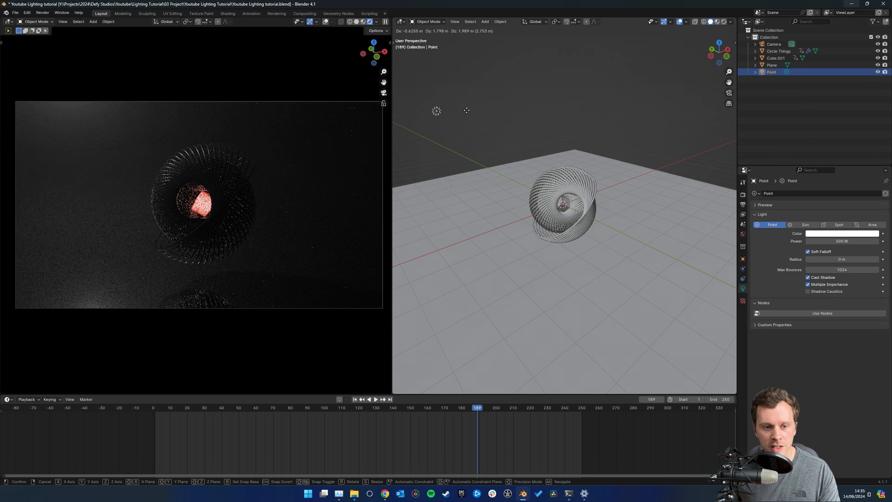
pyautogui.rightClick(467, 110)
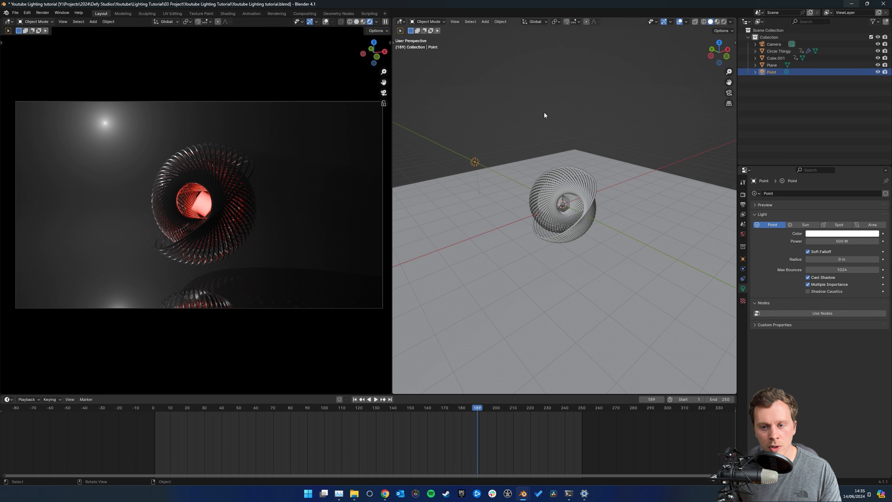
# Change the selected point light's type to Spot
pyautogui.scroll(1, 463, 190)
pyautogui.moveTo(463, 190); pyautogui.dragTo(488, 186, button='middle')
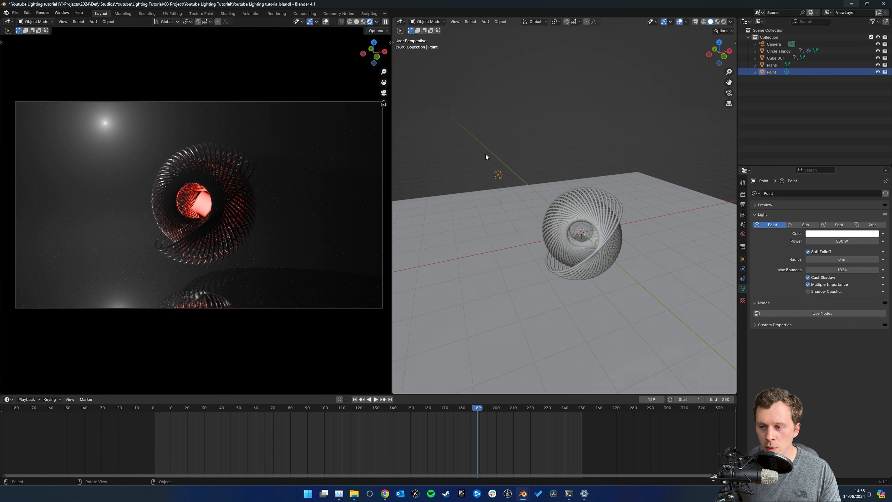
pyautogui.click(838, 225)
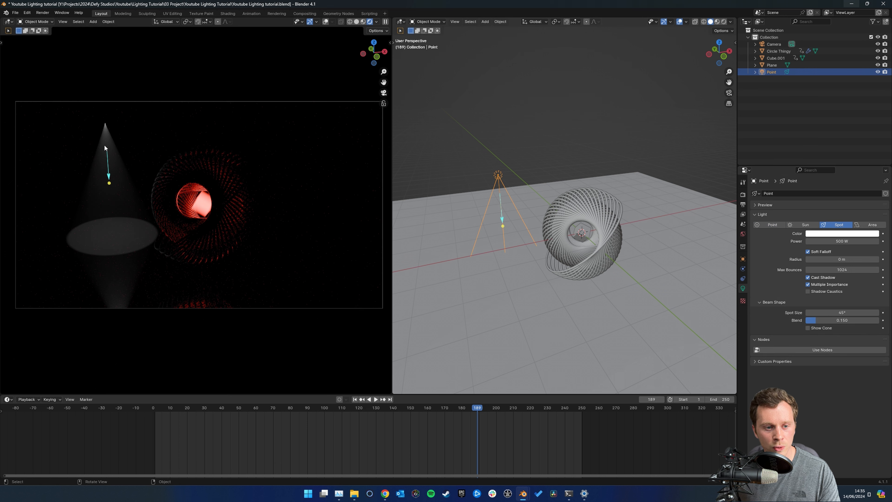
# Try repositioning the spot light beside the sculpture and deselect it
pyautogui.moveTo(548, 211); pyautogui.dragTo(551, 202, button='middle')
pyautogui.press('g')
pyautogui.rightClick(479, 194)
pyautogui.moveTo(495, 158); pyautogui.dragTo(500, 156, button='middle')
pyautogui.click(501, 156)
pyautogui.moveTo(556, 190); pyautogui.dragTo(549, 189, button='middle')
pyautogui.scroll(1, 550, 189)
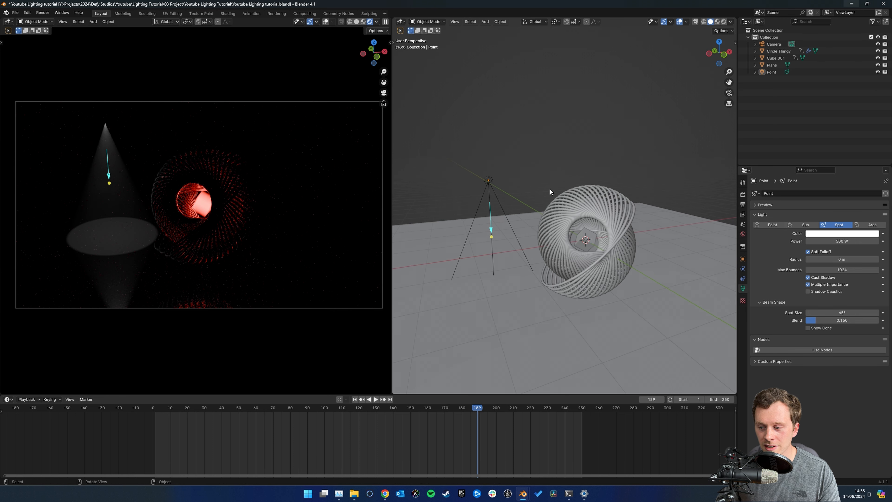
# Set the spot light's power to 5000 W
pyautogui.click(840, 242)
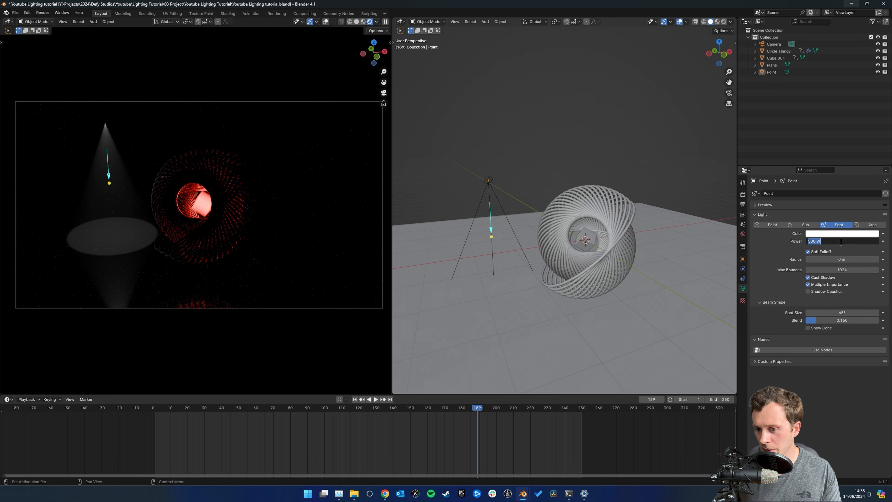
pyautogui.write('5000')
pyautogui.press('Return')
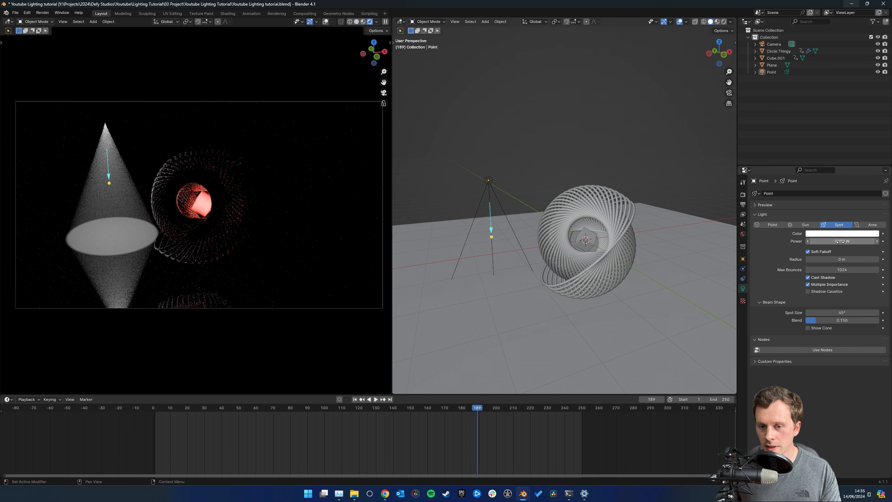
# Select the spot light, move it up and further out to the left of the sculpture, and aim its beam at the sculpture
pyautogui.moveTo(521, 175); pyautogui.dragTo(547, 191, button='middle')
pyautogui.click(475, 180)
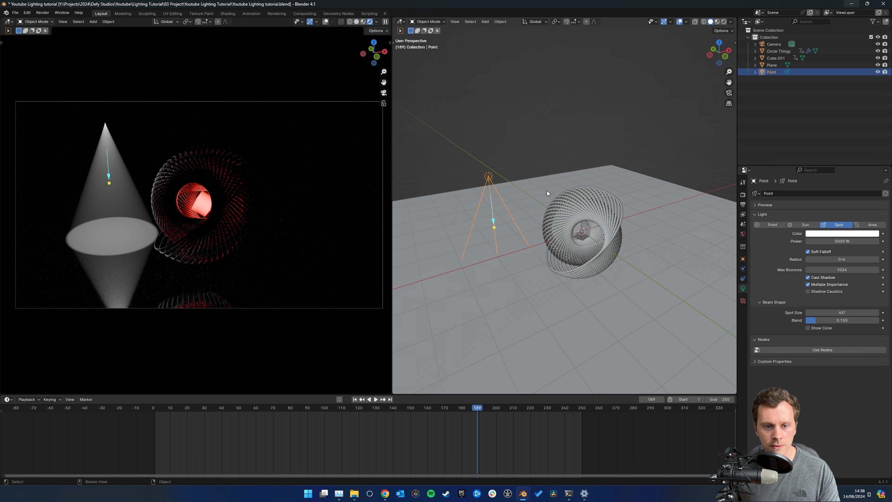
pyautogui.press('g')
pyautogui.click(474, 141)
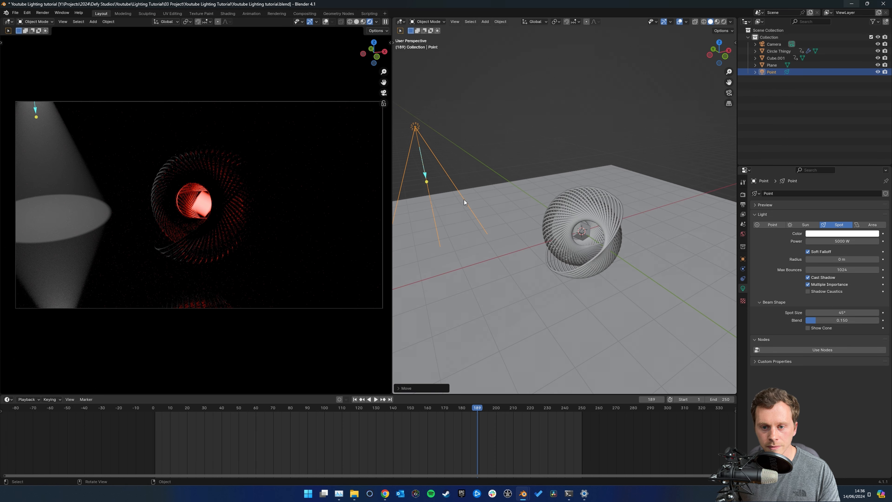
pyautogui.moveTo(526, 217); pyautogui.dragTo(575, 206, button='middle')
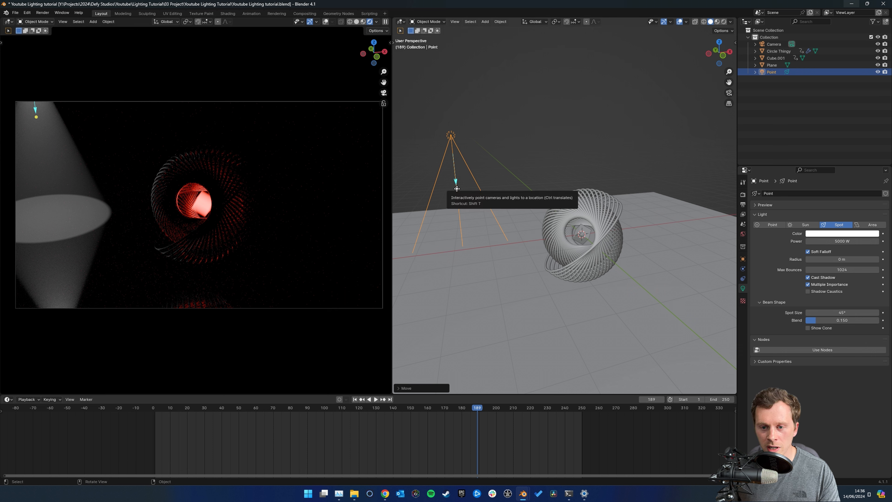
pyautogui.moveTo(457, 188); pyautogui.dragTo(579, 233)
# Try moving the spot light to the opposite side of the sculpture and re-aiming its beam at it by hand
pyautogui.moveTo(547, 212)
pyautogui.mouseDown(button='middle')
pyautogui.moveTo(533, 221)
pyautogui.moveTo(518, 180)
pyautogui.moveTo(532, 169)
pyautogui.moveTo(494, 176)
pyautogui.mouseUp(button='middle')
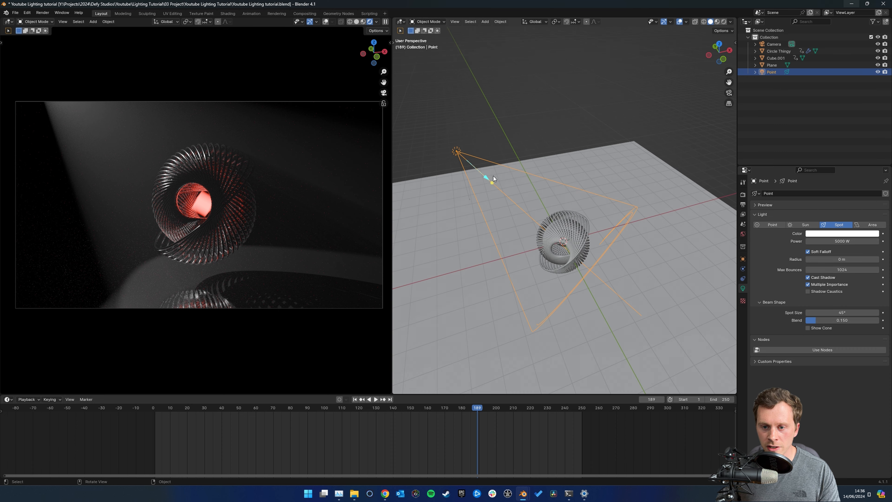
pyautogui.press('g')
pyautogui.click(613, 125)
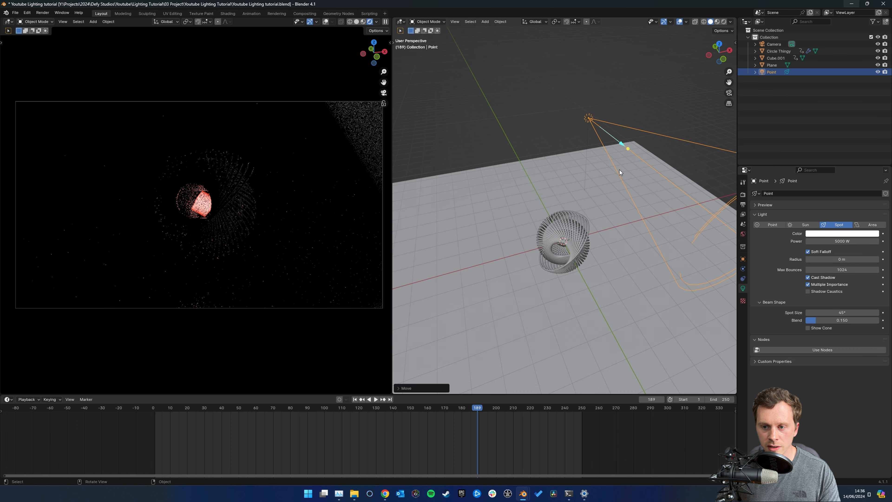
pyautogui.moveTo(629, 151); pyautogui.dragTo(590, 157)
pyautogui.moveTo(589, 154); pyautogui.dragTo(602, 193, button='middle')
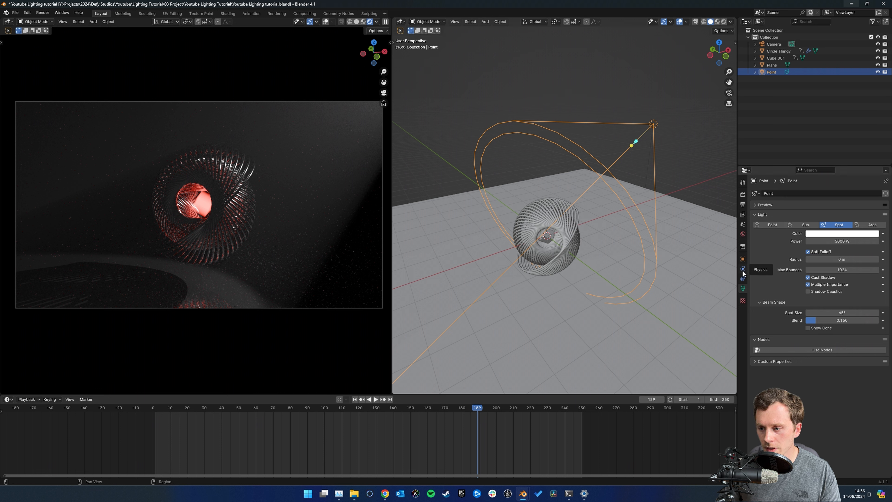
# Add a Track To constraint to the spot light
pyautogui.click(743, 279)
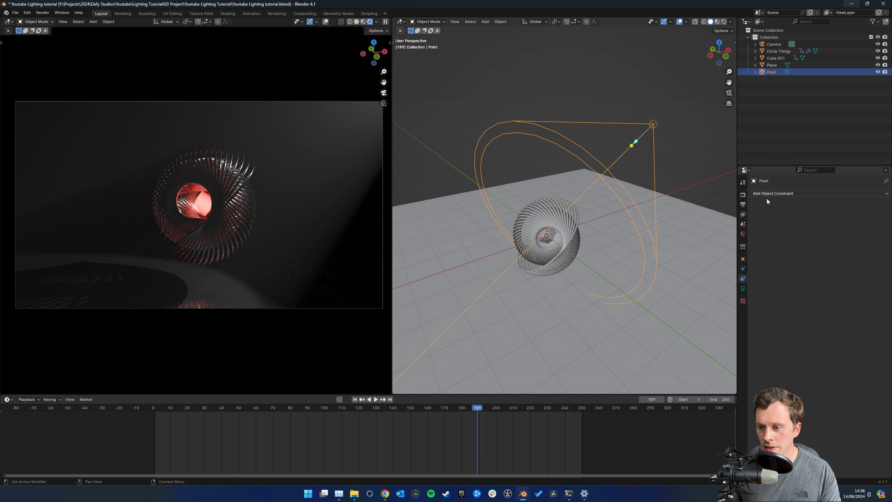
pyautogui.click(817, 193)
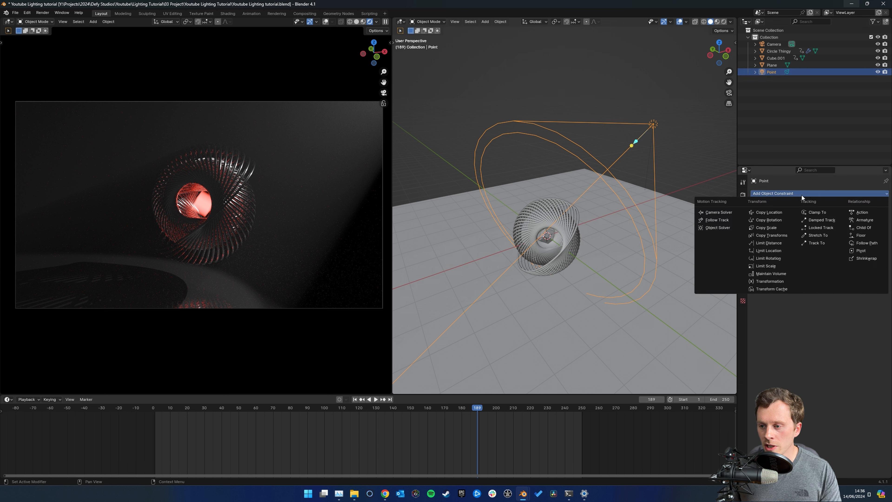
pyautogui.click(817, 242)
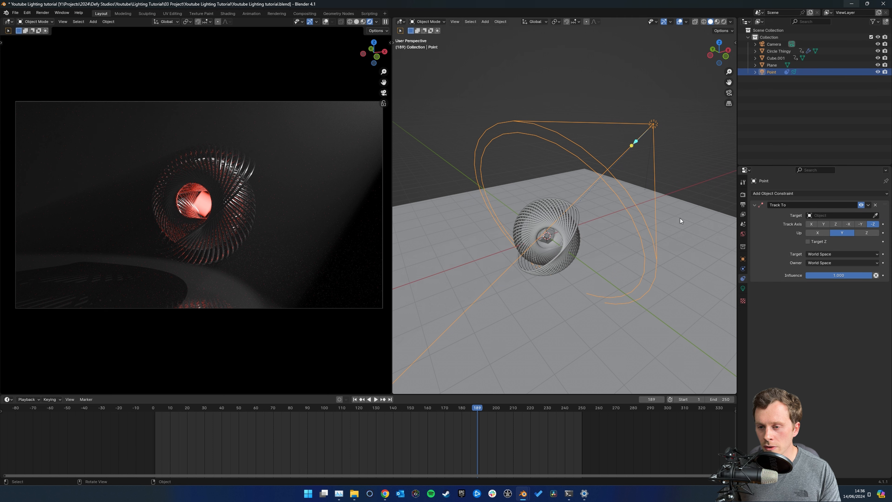
# Add a Plain Axes empty at the centre of the sculpture
pyautogui.scroll(2, 579, 203)
pyautogui.moveTo(579, 203); pyautogui.dragTo(542, 199, button='middle')
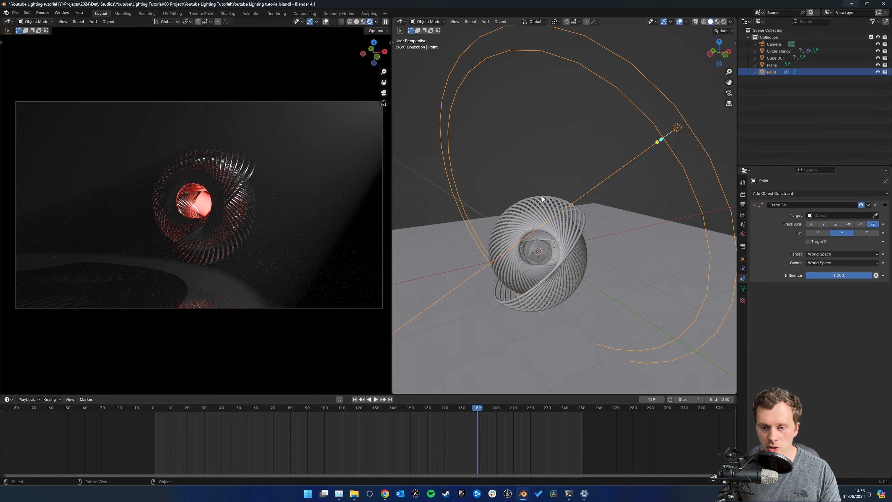
pyautogui.hotkey('shift', 'a')
pyautogui.moveTo(529, 276)
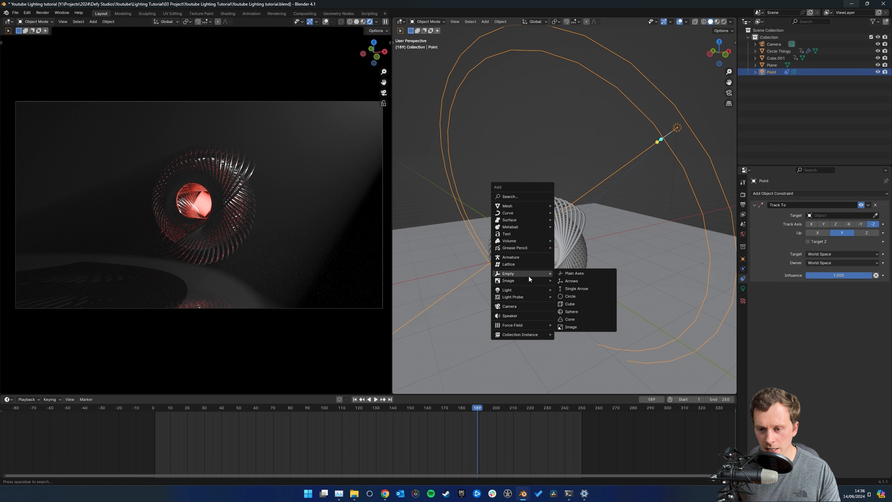
pyautogui.click(582, 274)
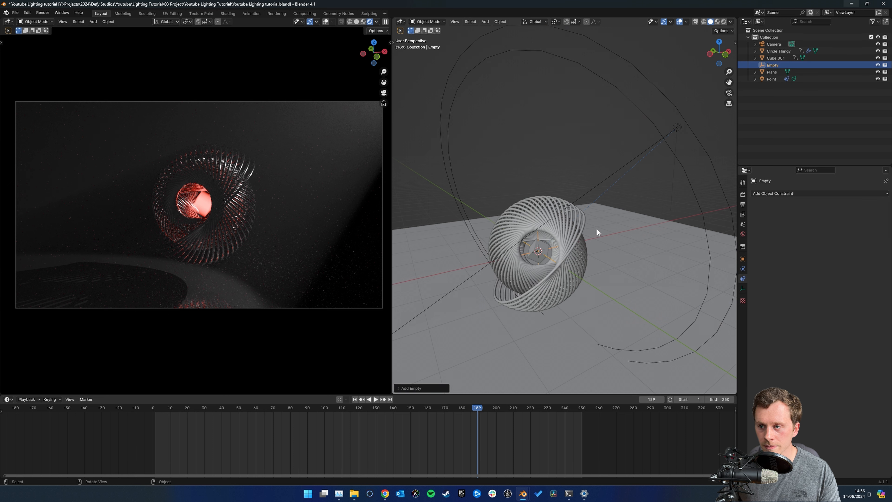
# Select the spot light again and assign the Empty as the target of its Track To constraint
pyautogui.click(773, 79)
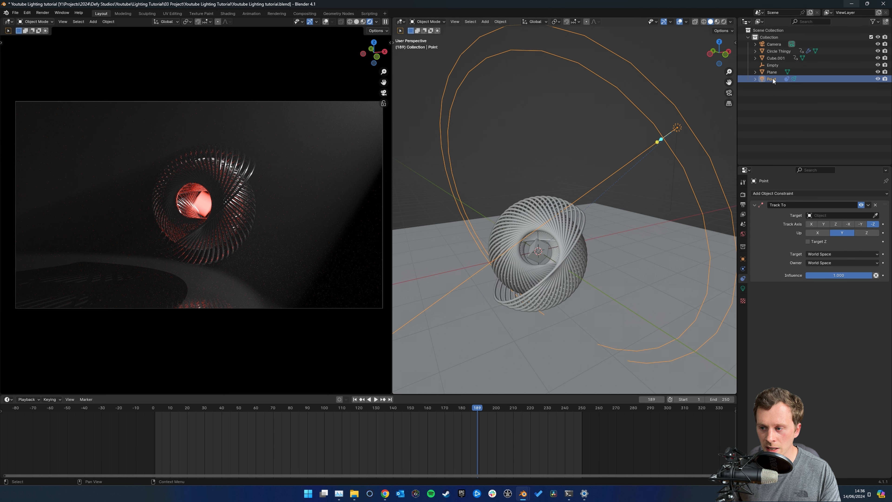
pyautogui.click(876, 216)
pyautogui.click(767, 66)
# Move the tracked spot light around the sculpture and place it at the upper left corner of the camera frame
pyautogui.scroll(-2, 642, 155)
pyautogui.moveTo(642, 155); pyautogui.dragTo(619, 191, button='middle')
pyautogui.scroll(-6, 681, 137)
pyautogui.moveTo(678, 144); pyautogui.dragTo(657, 198, button='middle')
pyautogui.press('g')
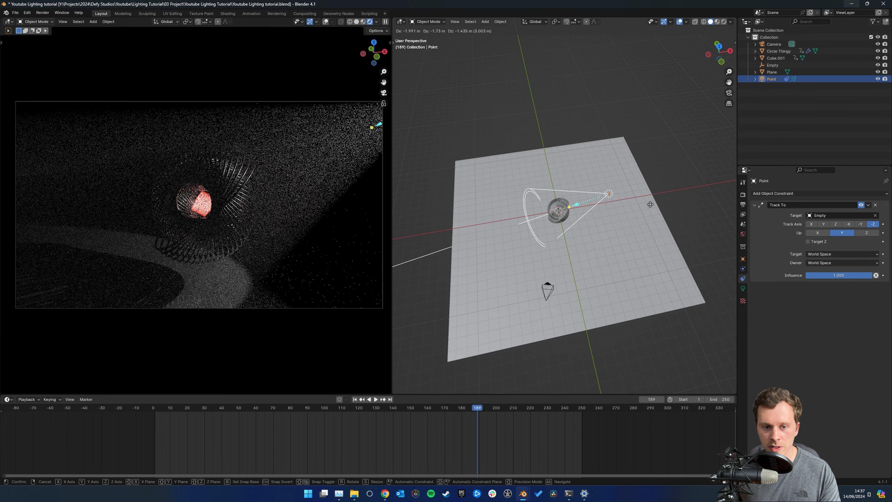
pyautogui.click(583, 227)
pyautogui.moveTo(583, 228); pyautogui.dragTo(544, 221, button='middle')
pyautogui.press('g')
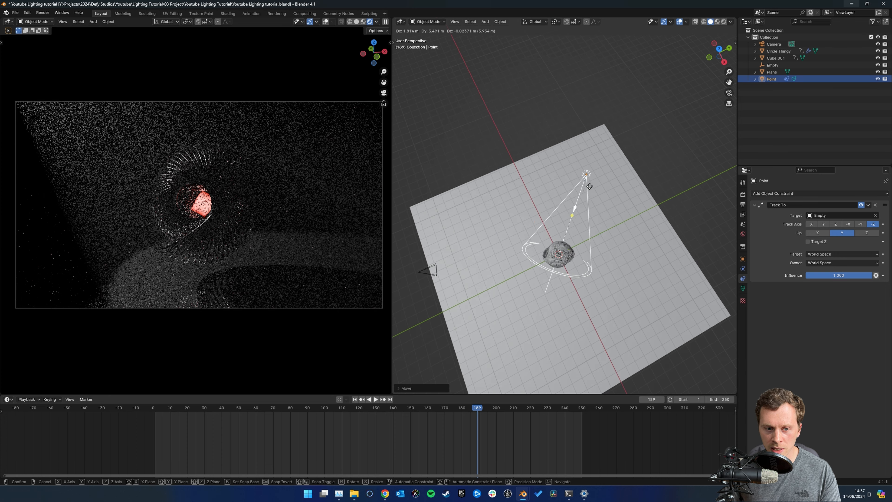
pyautogui.click(605, 189)
pyautogui.moveTo(605, 190); pyautogui.dragTo(641, 184, button='middle')
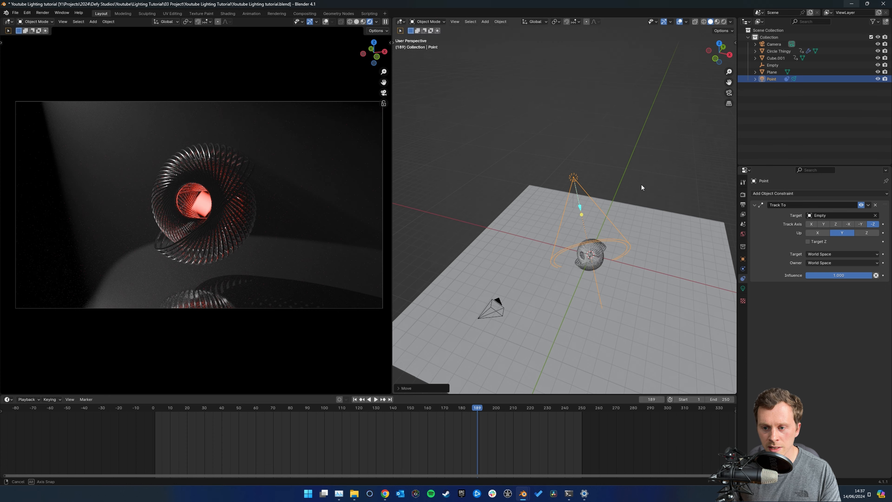
pyautogui.press('g')
pyautogui.click(635, 195)
# Change the spot light's color to light blue
pyautogui.click(743, 288)
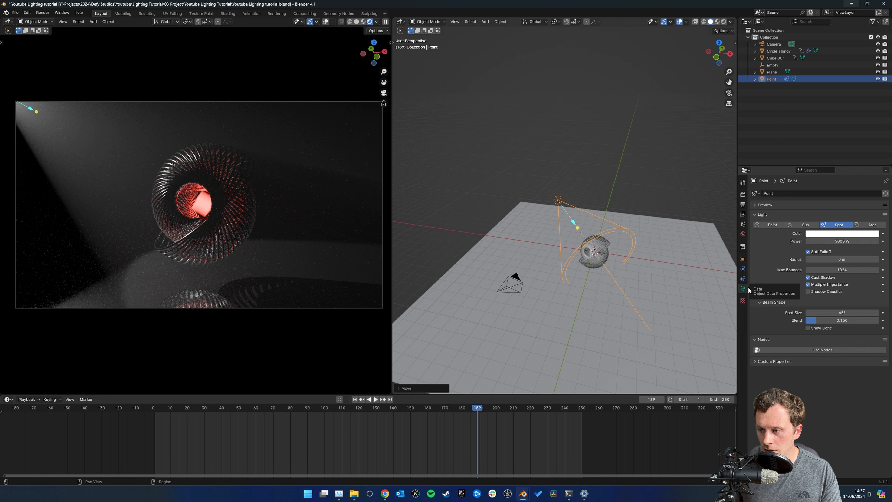
pyautogui.click(848, 234)
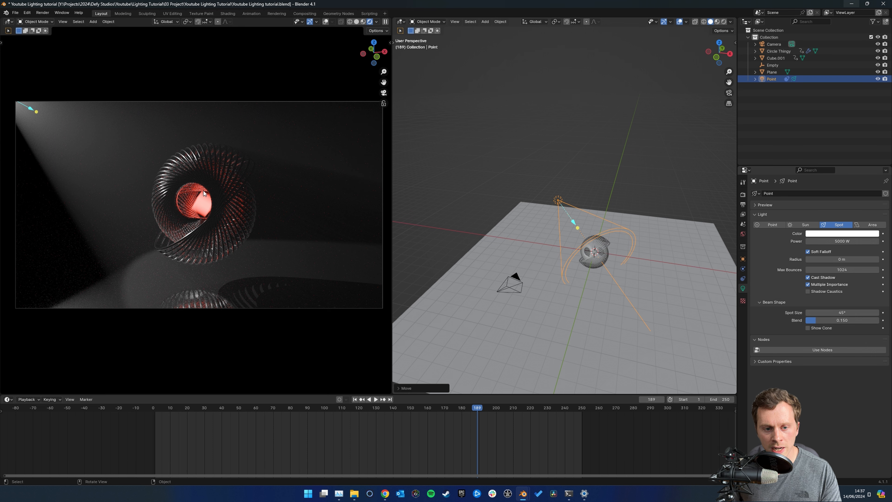
pyautogui.click(818, 233)
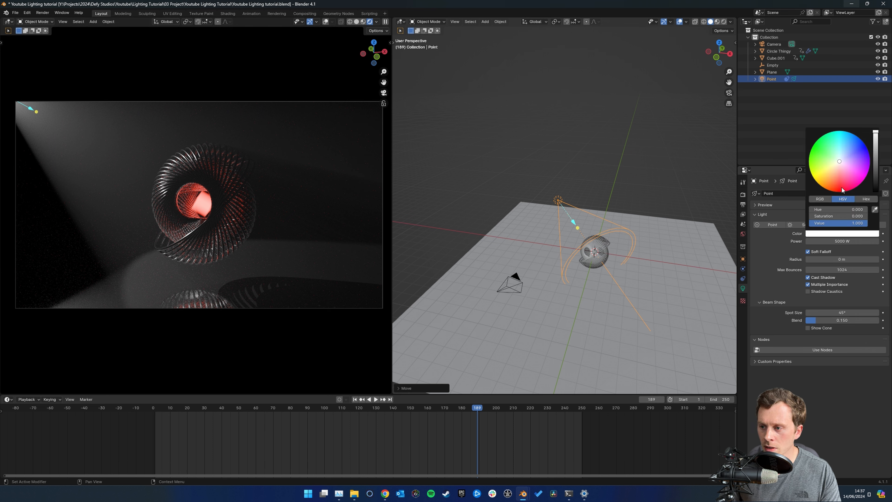
pyautogui.moveTo(843, 166); pyautogui.dragTo(845, 143)
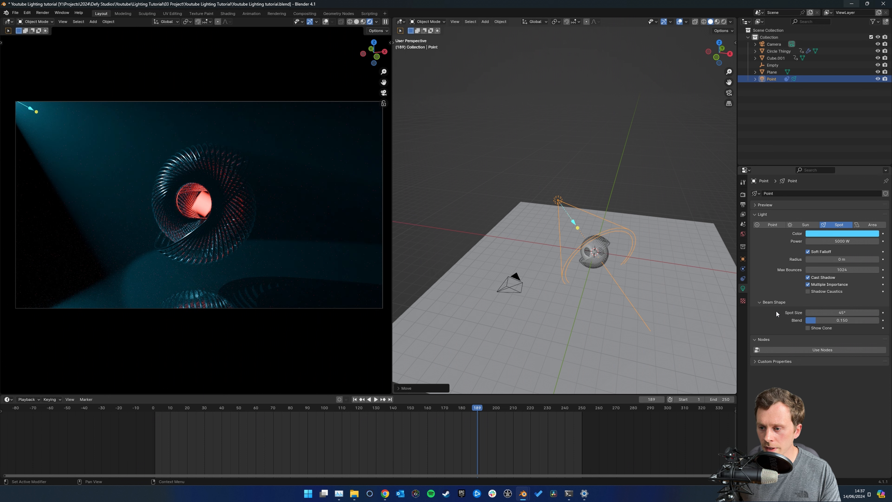
# Narrow the spot light's beam, trying a spot size of 20° and settling on 30°
pyautogui.click(850, 314)
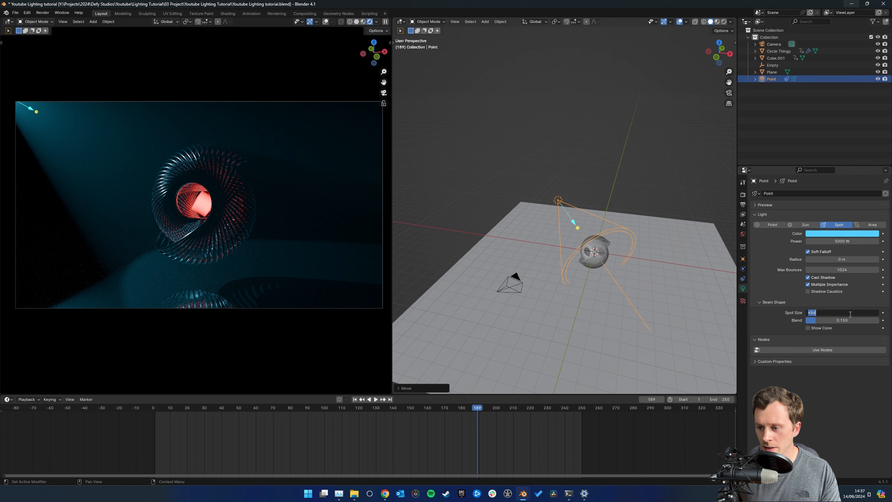
pyautogui.write('20')
pyautogui.press('Return')
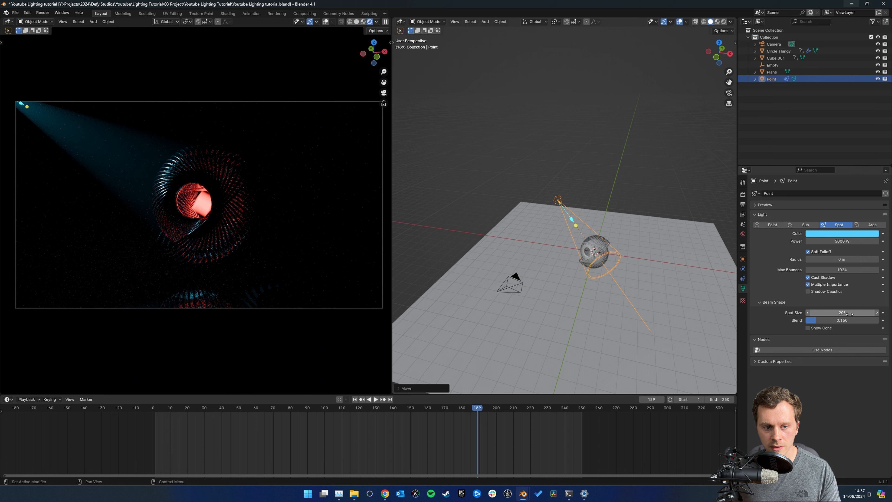
pyautogui.click(850, 314)
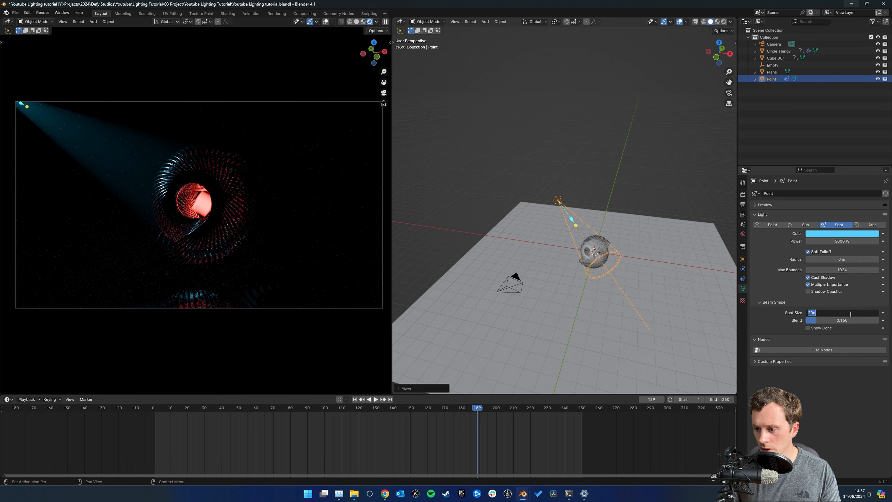
pyautogui.write('30')
pyautogui.press('Return')
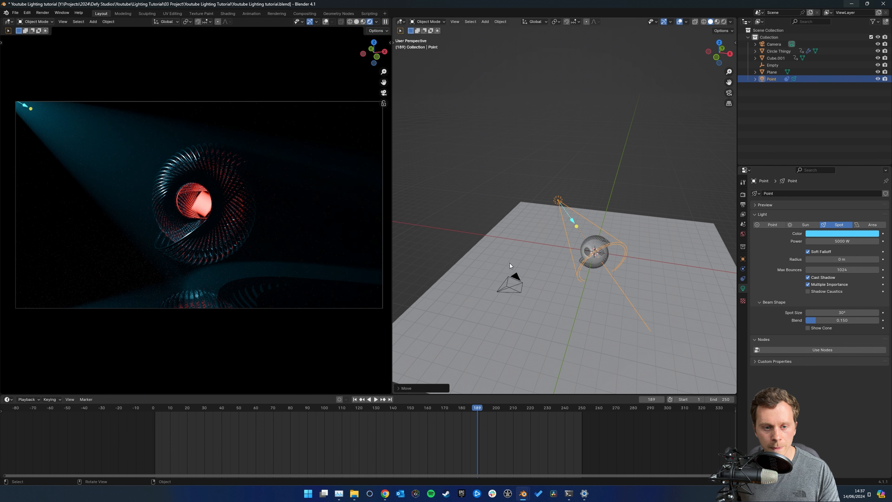
# Fine-tune the spot light's position at the camera frame's upper left, finishing with a horizontal move that locks the Z axis
pyautogui.scroll(2, 553, 230)
pyautogui.moveTo(553, 230); pyautogui.dragTo(538, 255, button='middle')
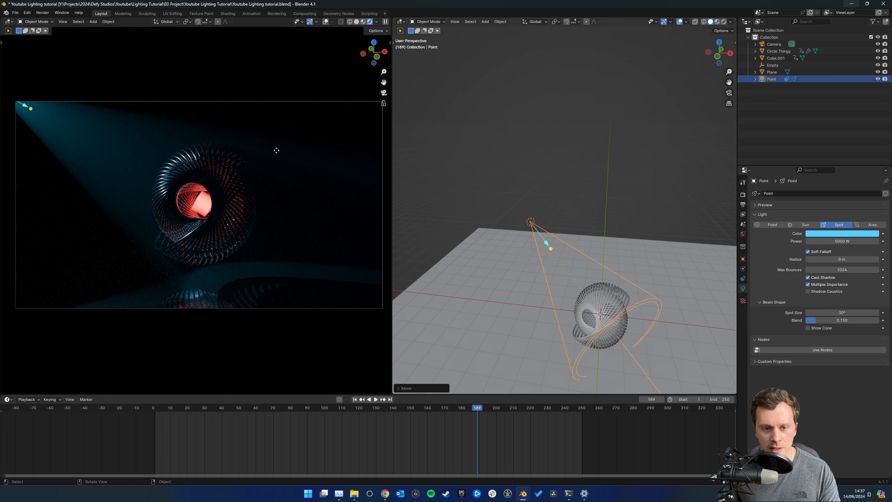
pyautogui.moveTo(593, 205); pyautogui.dragTo(591, 212, button='middle')
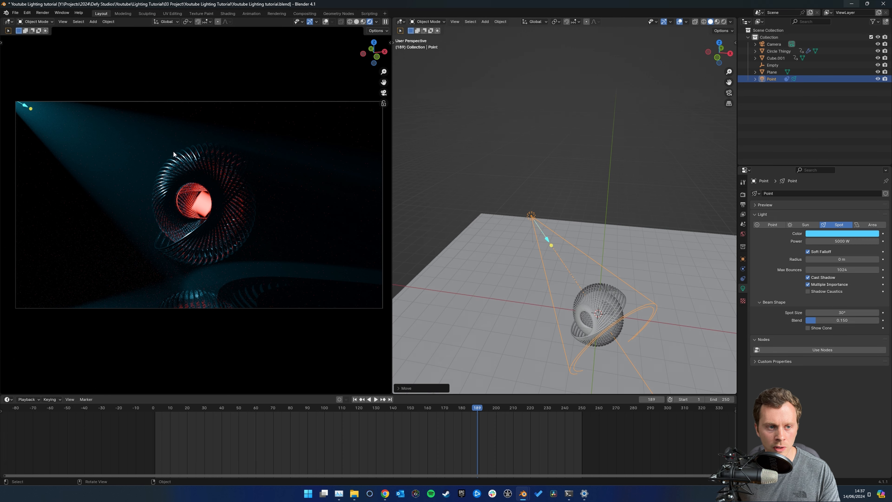
pyautogui.keyDown('shift'); pyautogui.moveTo(307, 126); pyautogui.dragTo(304, 124, button='middle'); pyautogui.keyUp('shift')
pyautogui.moveTo(546, 179)
pyautogui.mouseDown(button='middle')
pyautogui.moveTo(555, 187)
pyautogui.moveTo(538, 233)
pyautogui.moveTo(561, 205)
pyautogui.moveTo(546, 191)
pyautogui.mouseUp(button='middle')
pyautogui.press('g')
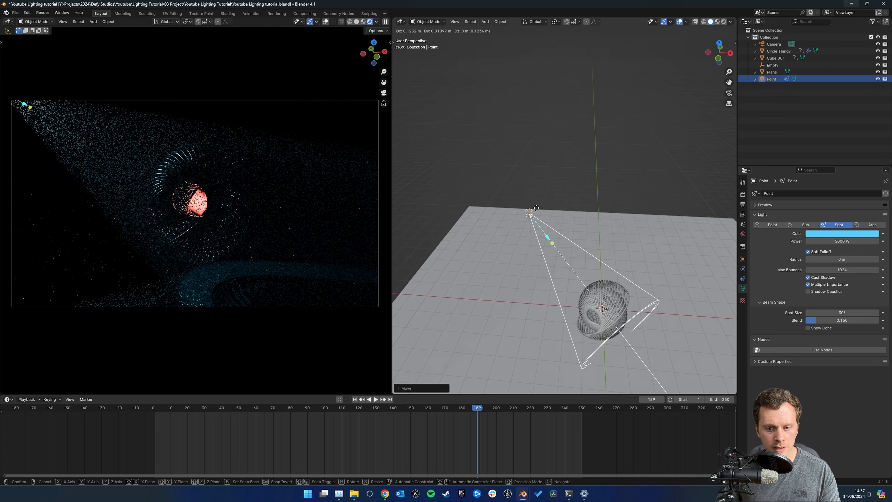
pyautogui.click(540, 206)
pyautogui.press('g')
pyautogui.hotkey('shift', 'z')
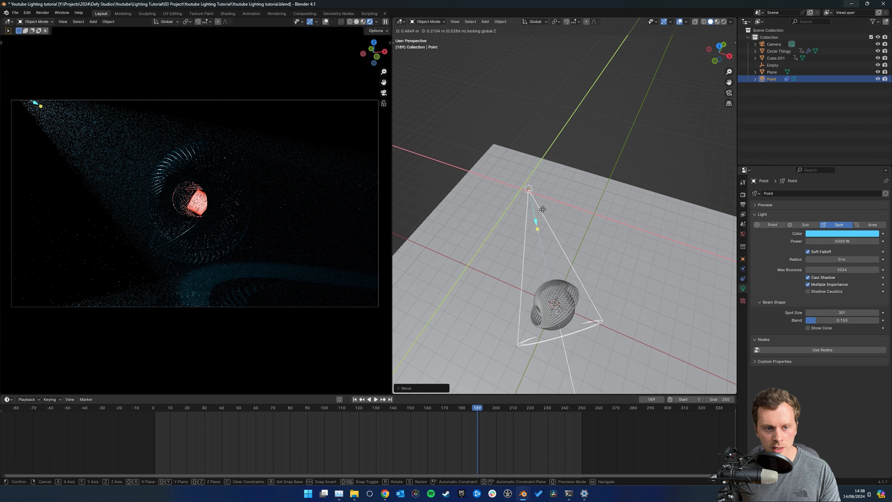
pyautogui.click(540, 207)
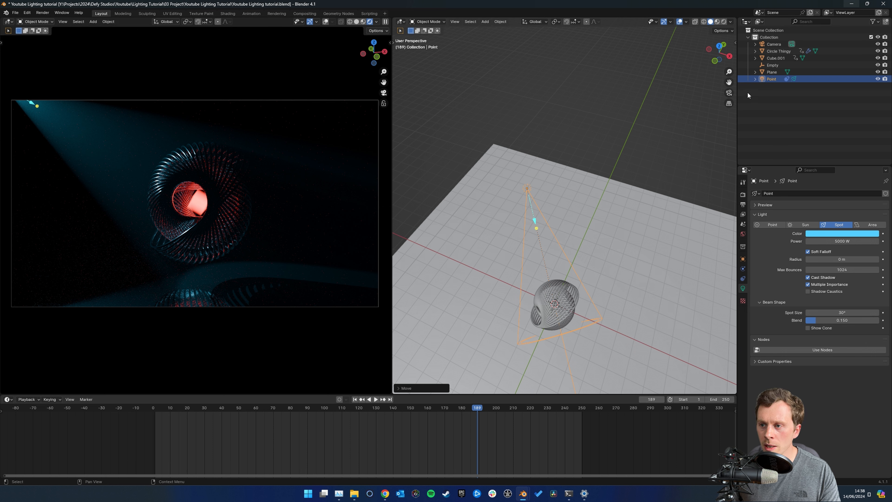
# Select the Empty and adjust its height along the Z axis to change where the spot light aims
pyautogui.click(767, 65)
pyautogui.moveTo(572, 240); pyautogui.dragTo(584, 172, button='middle')
pyautogui.scroll(2, 590, 171)
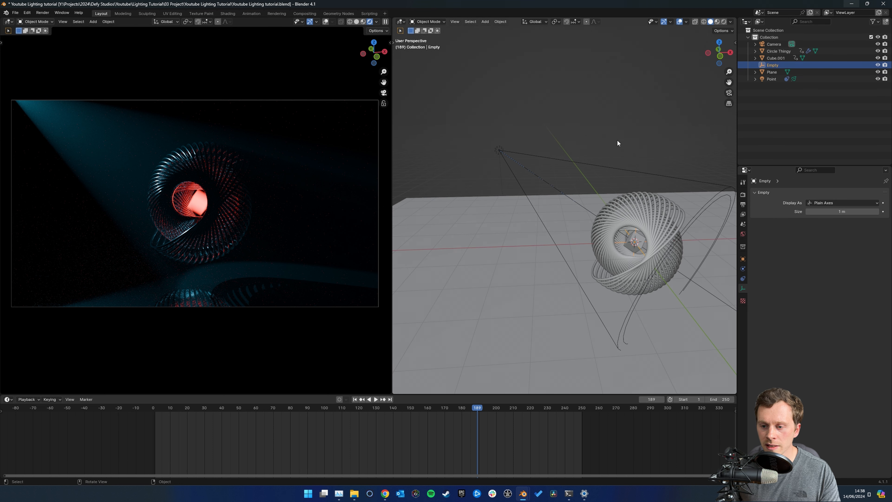
pyautogui.moveTo(617, 140); pyautogui.dragTo(569, 168, button='middle')
pyautogui.moveTo(623, 198); pyautogui.dragTo(628, 176, button='middle')
pyautogui.press('g')
pyautogui.press('z')
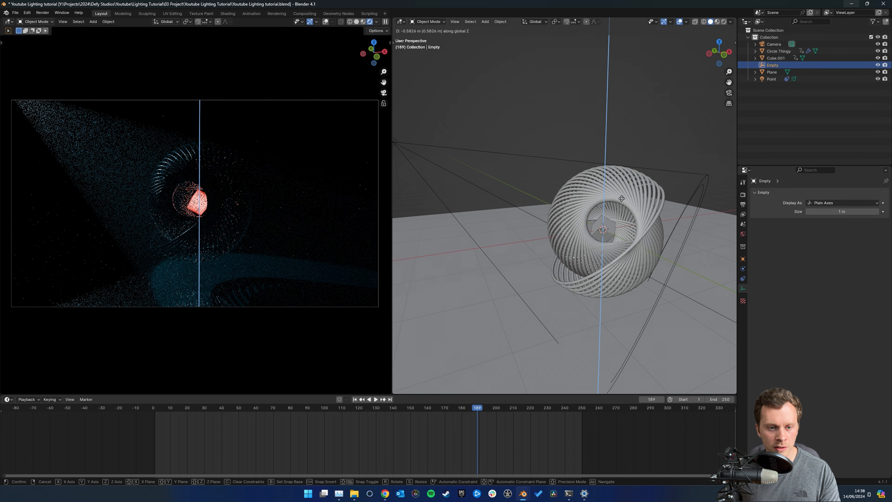
pyautogui.click(624, 188)
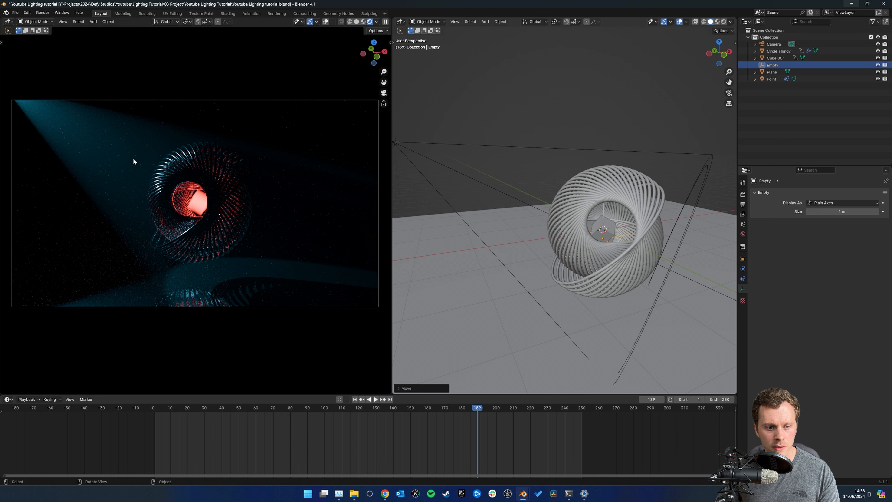
pyautogui.press('g')
pyautogui.press('z')
pyautogui.click(678, 213)
# Select the floor plane and lower it slightly along the Z axis beneath the sculpture
pyautogui.scroll(-3, 638, 229)
pyautogui.moveTo(657, 242); pyautogui.dragTo(578, 191, button='middle')
pyautogui.click(677, 226)
pyautogui.press('g')
pyautogui.press('z')
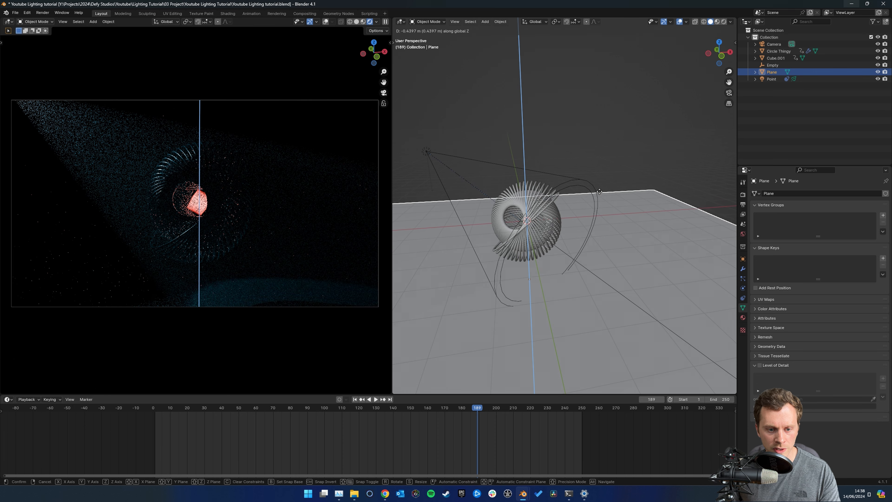
pyautogui.click(599, 190)
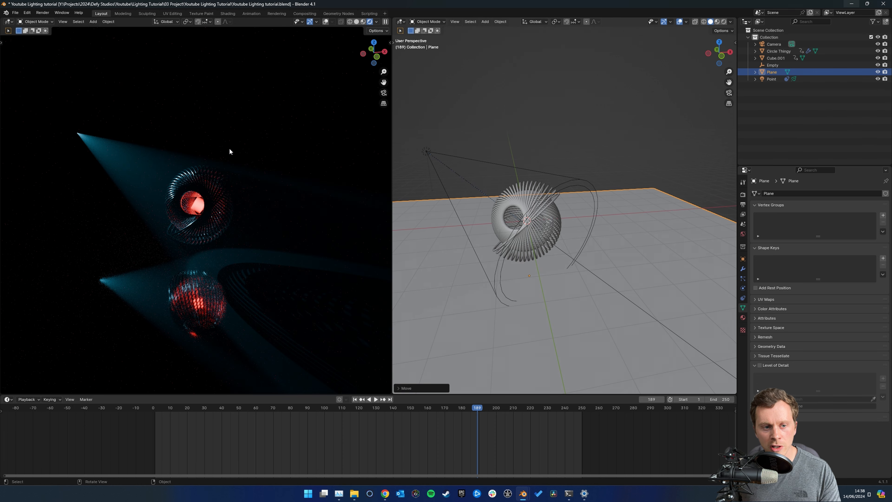
# Soften the spot light's shadows by enlarging its radius, trying 0.1 m and settling on 0.2 m
pyautogui.click(772, 79)
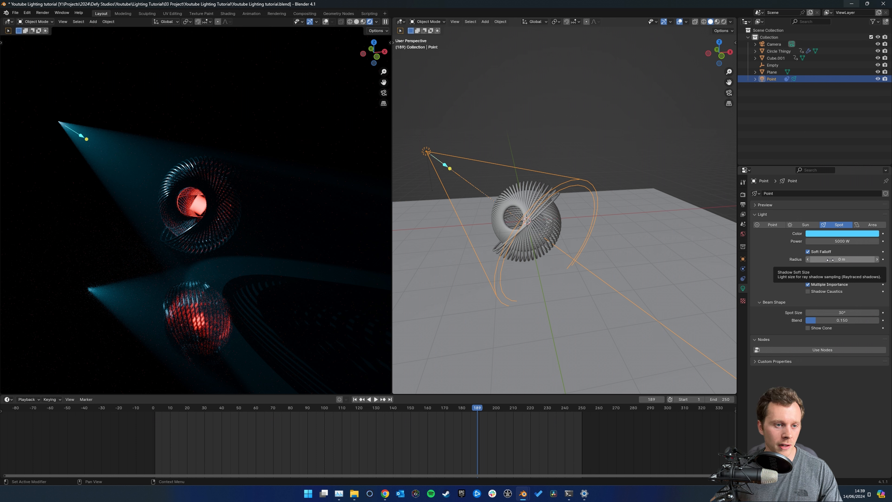
pyautogui.scroll(2, 280, 243)
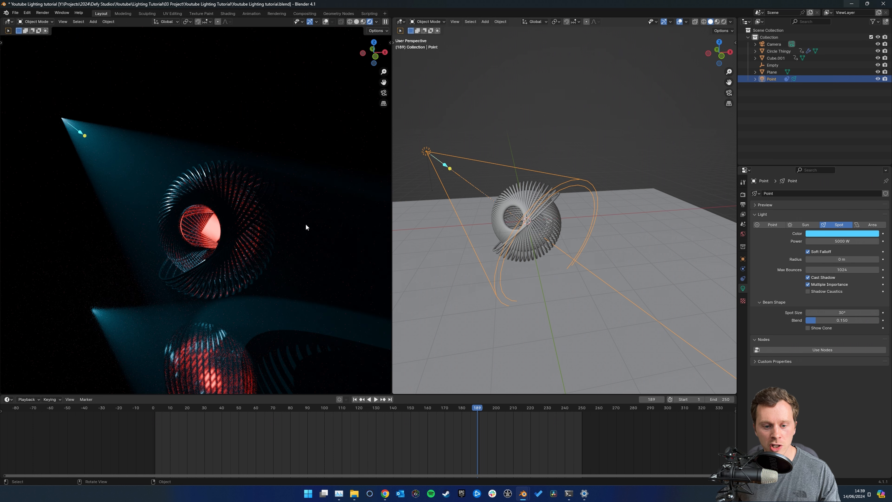
pyautogui.click(842, 259)
pyautogui.write('0.1')
pyautogui.press('Return')
pyautogui.moveTo(239, 178); pyautogui.dragTo(268, 200, button='middle')
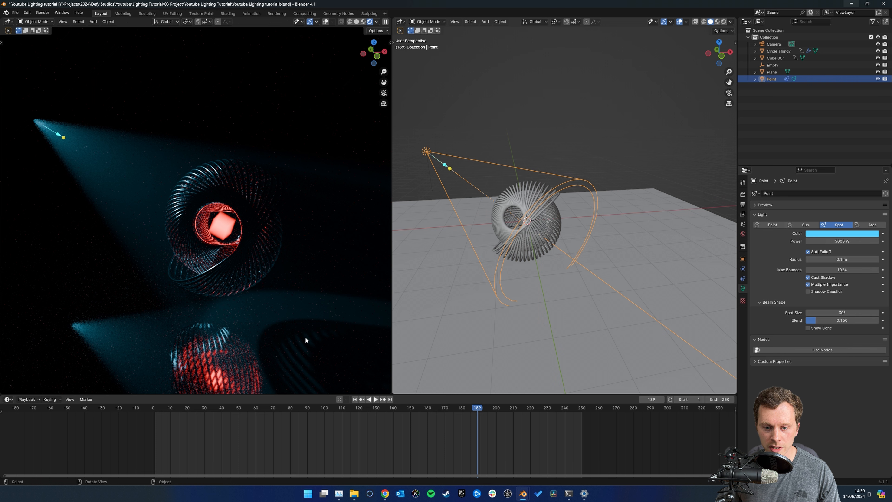
pyautogui.click(847, 260)
pyautogui.write('.2')
pyautogui.press('Return')
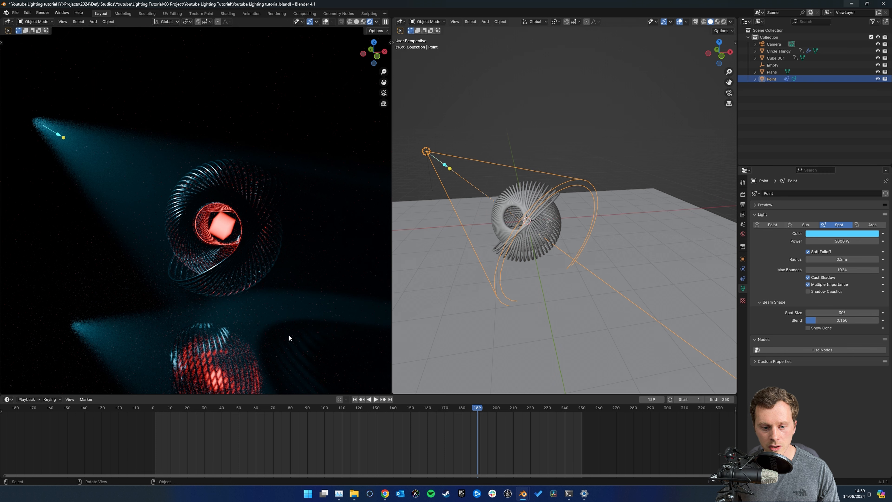
# Preview the lighting through the scene camera at frame 234 and deselect the spot light
pyautogui.click(383, 93)
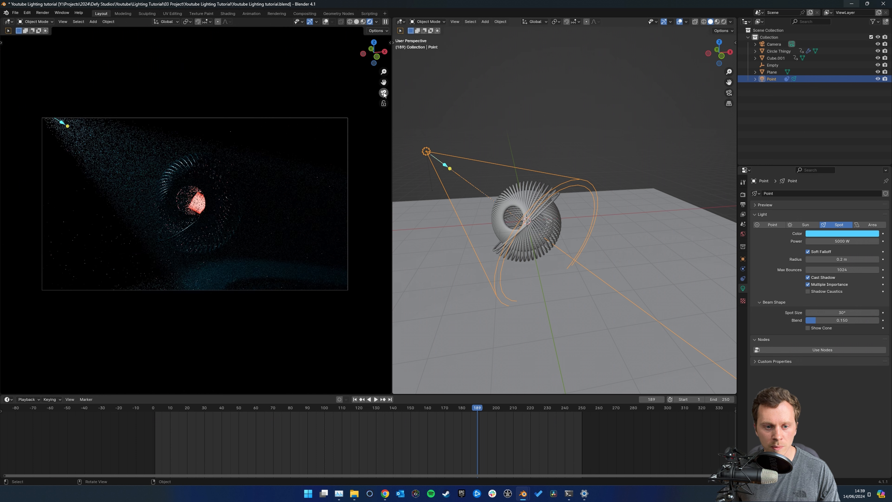
pyautogui.scroll(1, 263, 207)
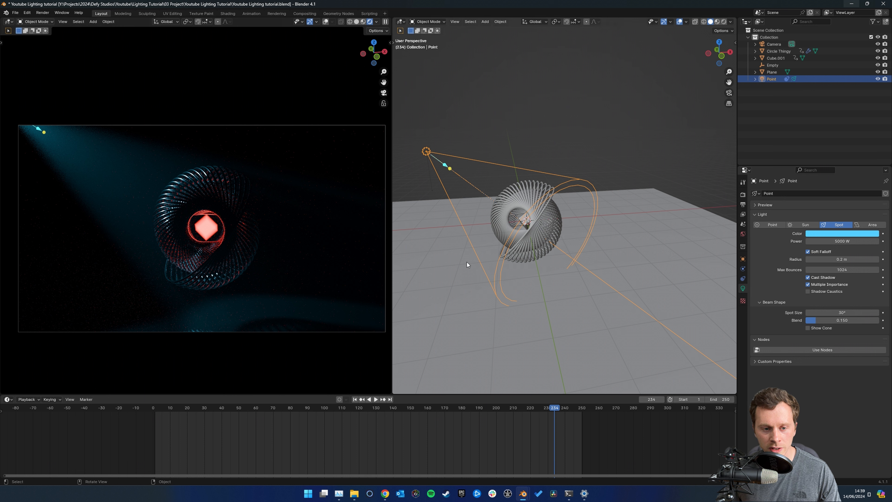
pyautogui.click(541, 107)
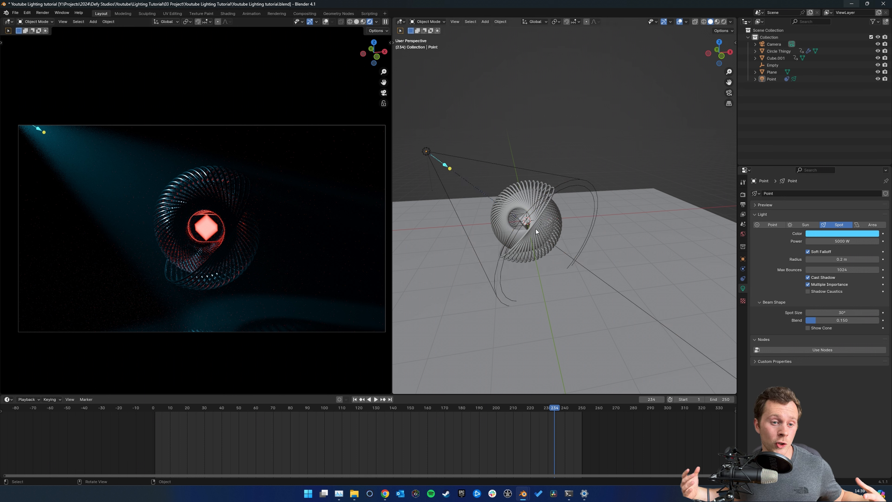